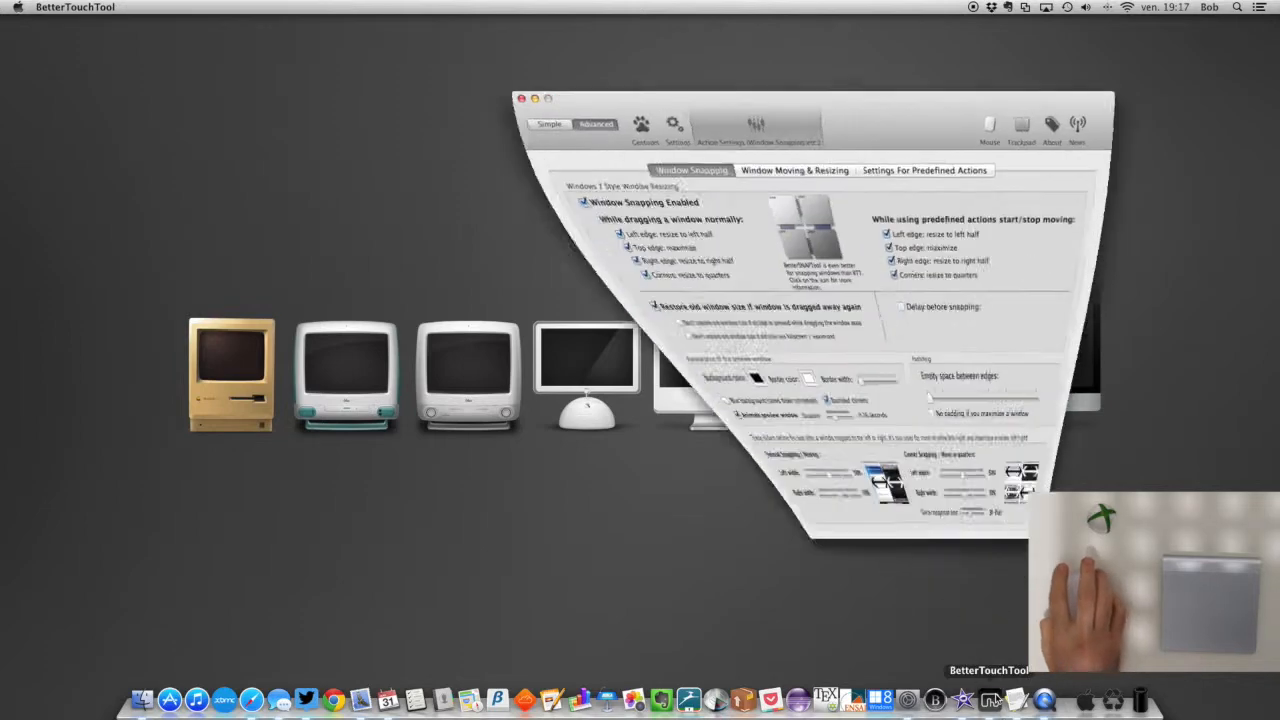
- Show the global Magic Mouse gestures and select Single Finger Tap Left to examine its assigned action
left_click(631, 101)
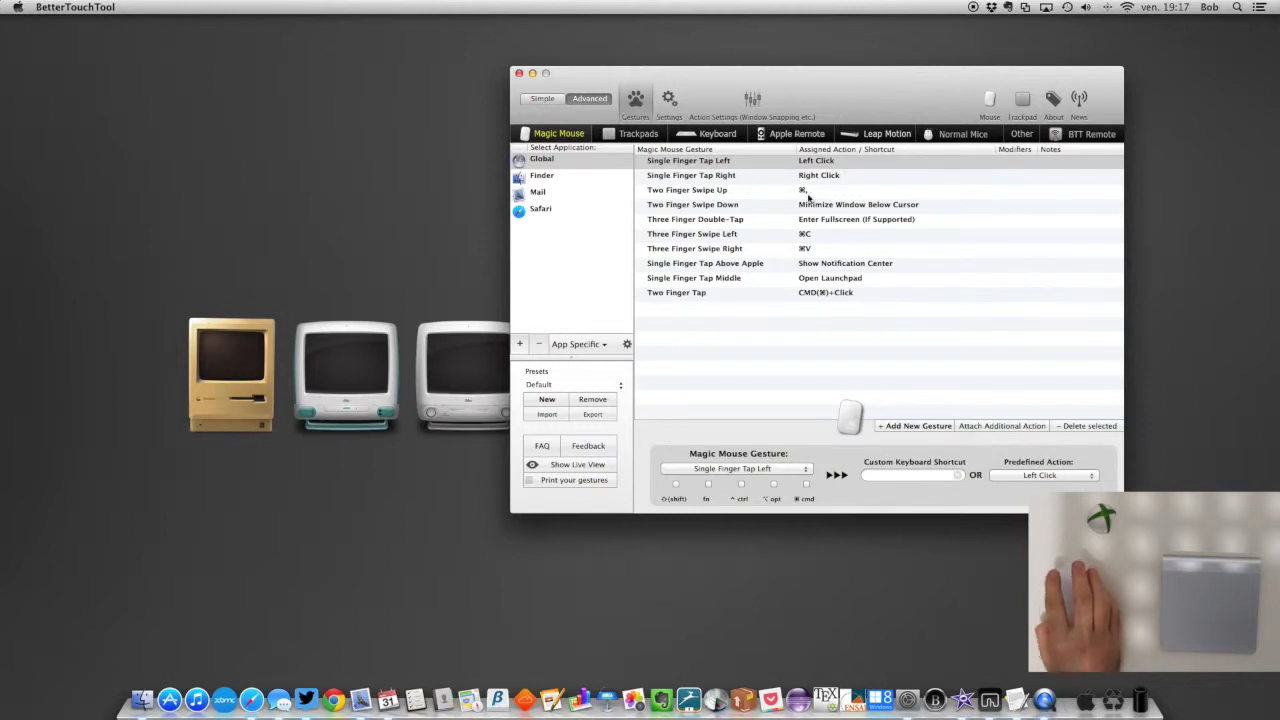
left_click(587, 162)
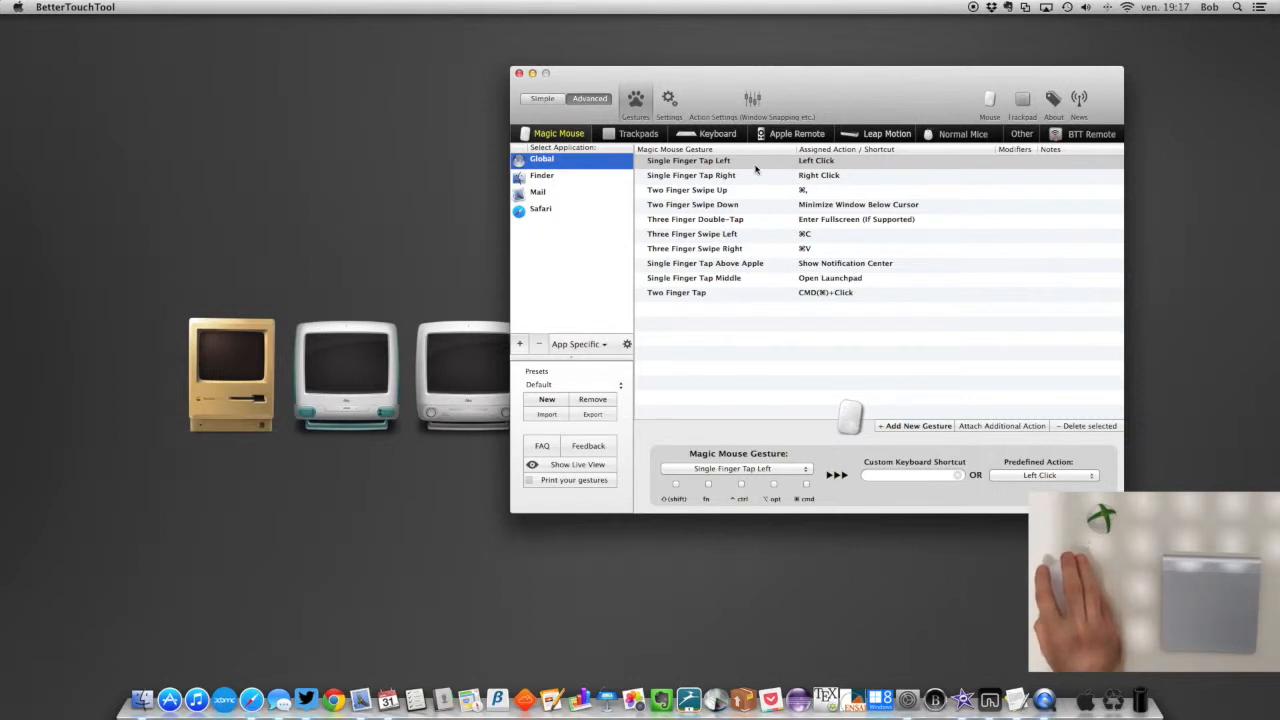
left_click(688, 168)
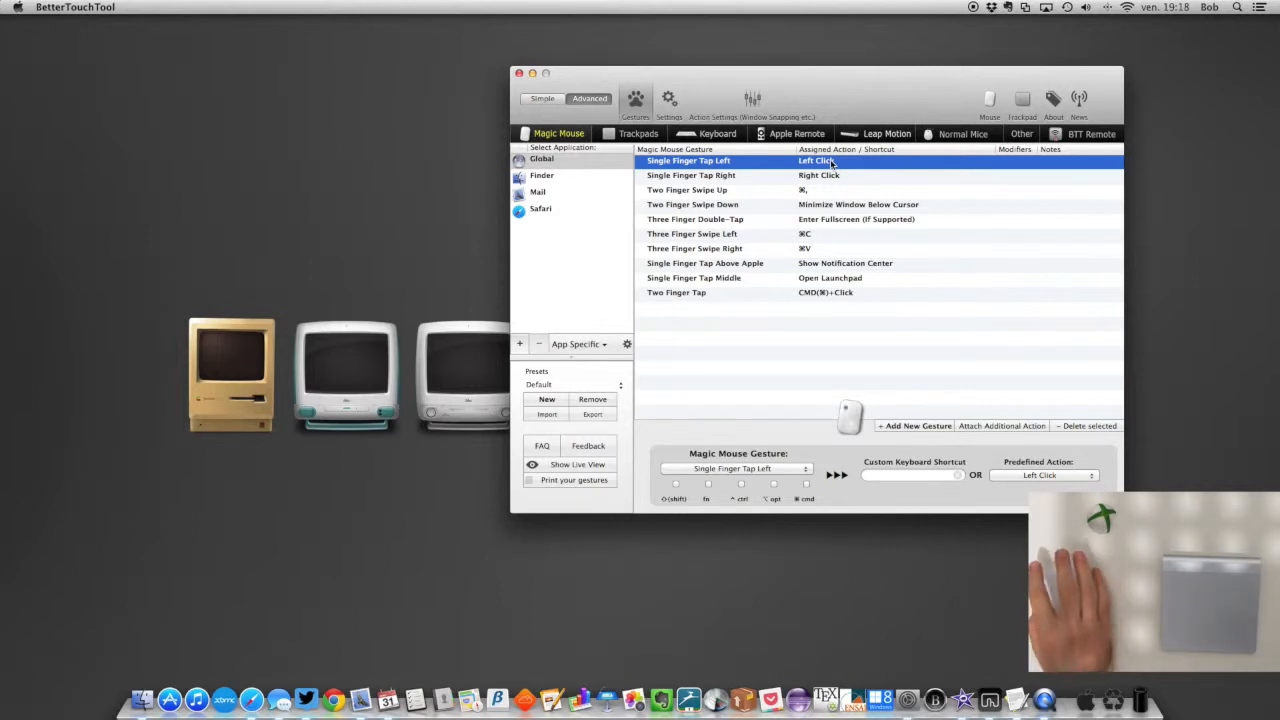
- Compare the Trackpads gesture list with the Magic Mouse gesture list, ending on the Magic Mouse gestures
left_click(636, 133)
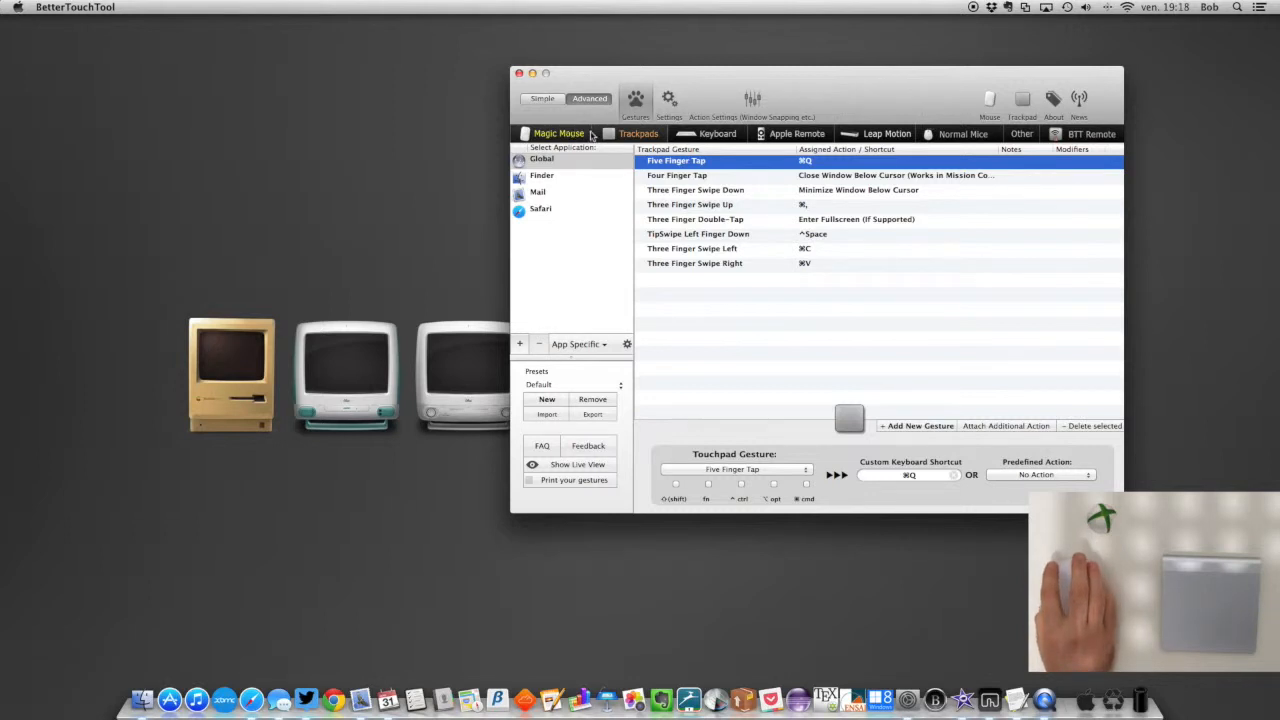
left_click(558, 133)
left_click(636, 133)
left_click(558, 134)
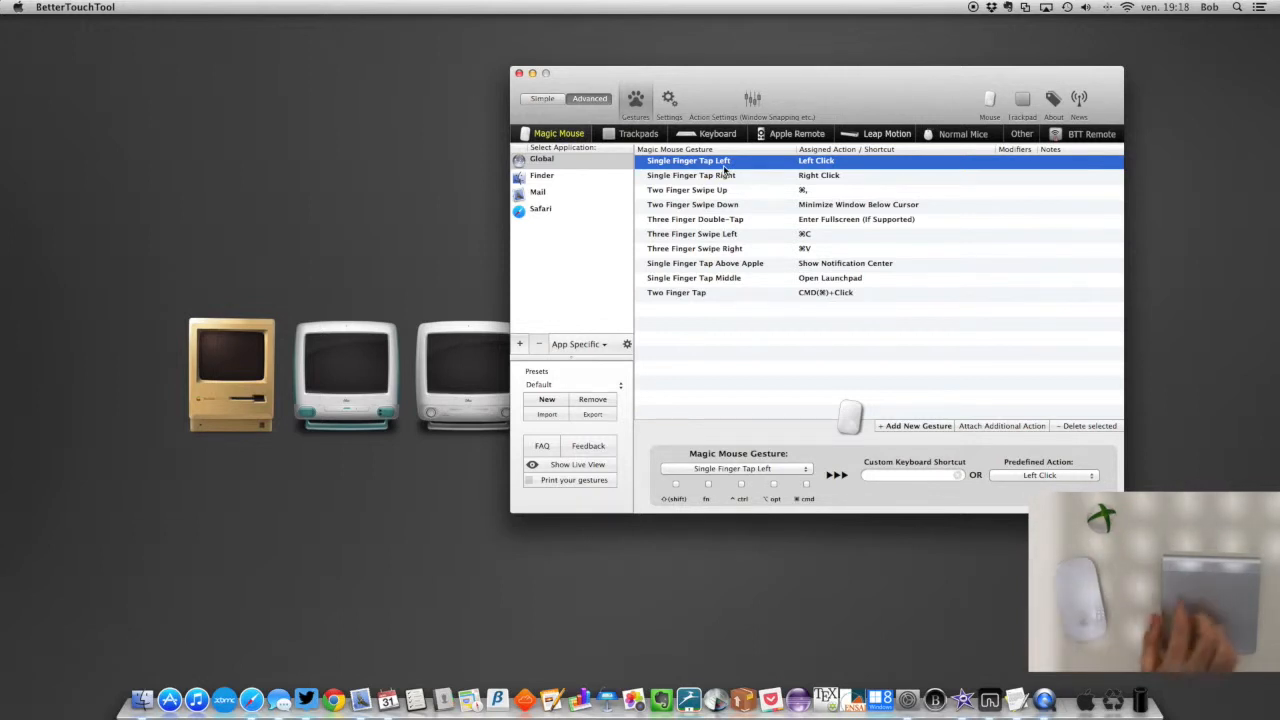
- Switch to TextEdit, write "iBrothers" in a new document, and test selecting and deselecting the word
left_click(1016, 700)
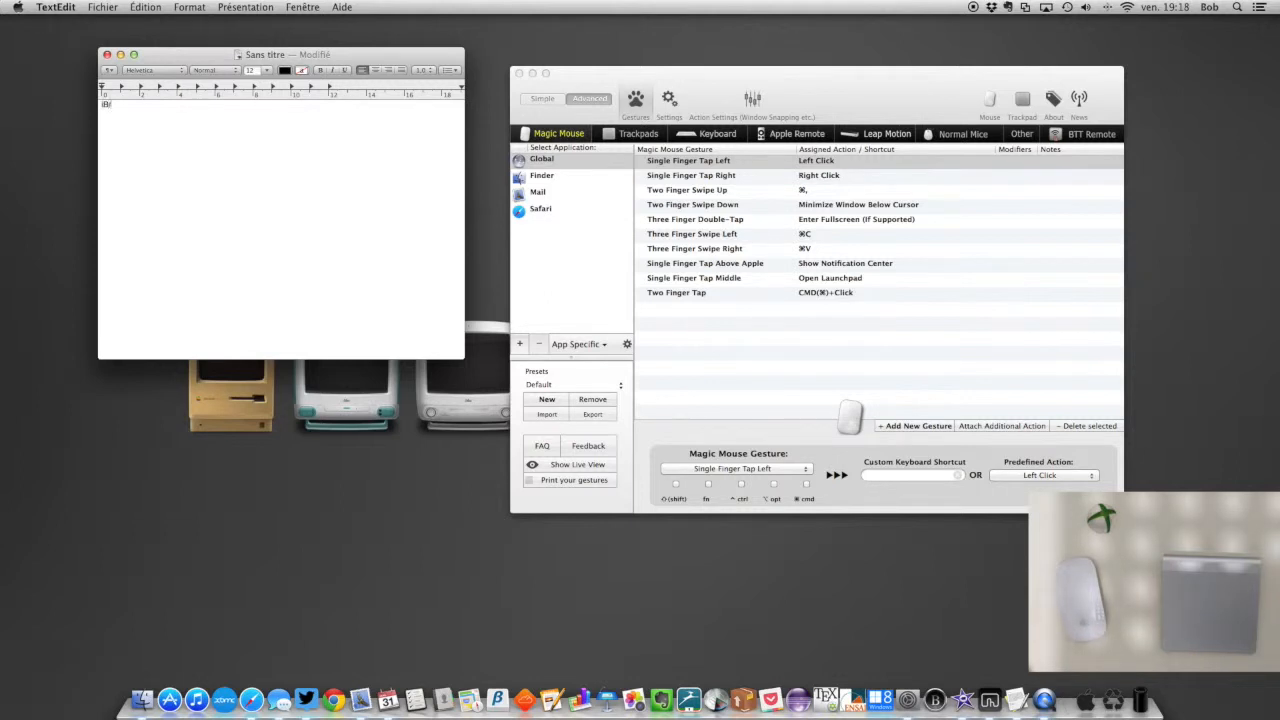
type("rs")
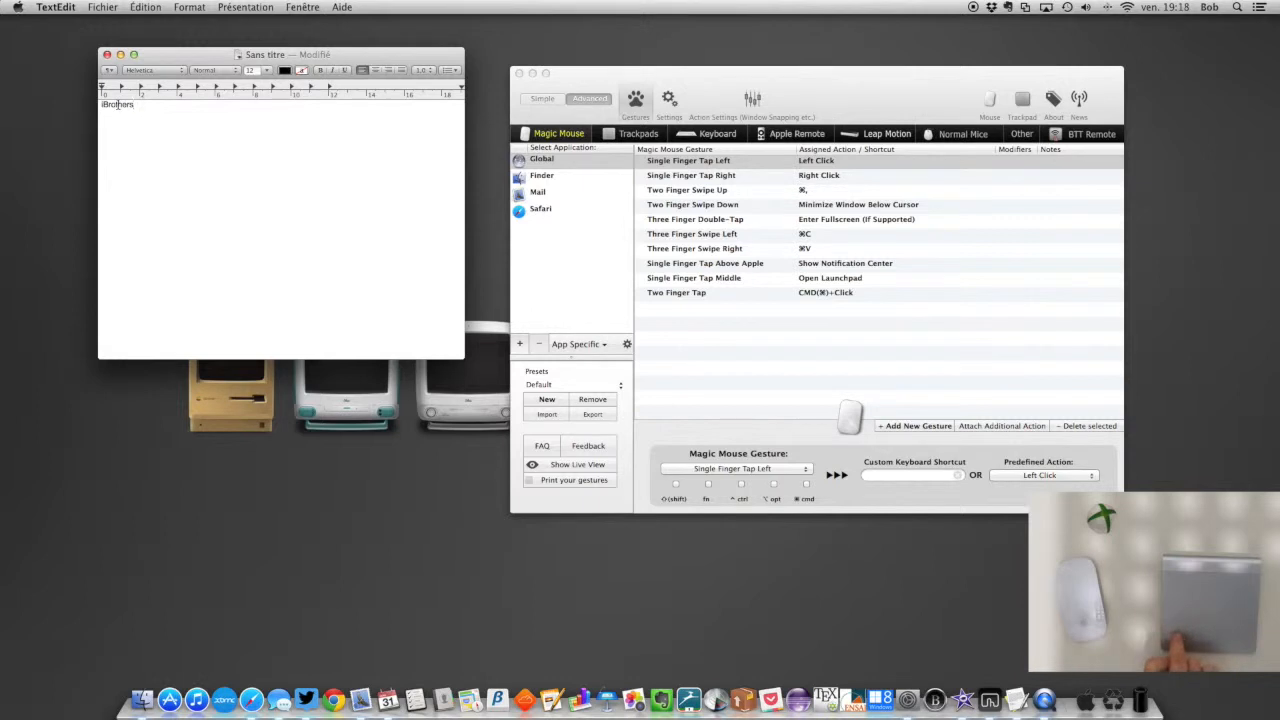
double_click(118, 105)
left_click(135, 172)
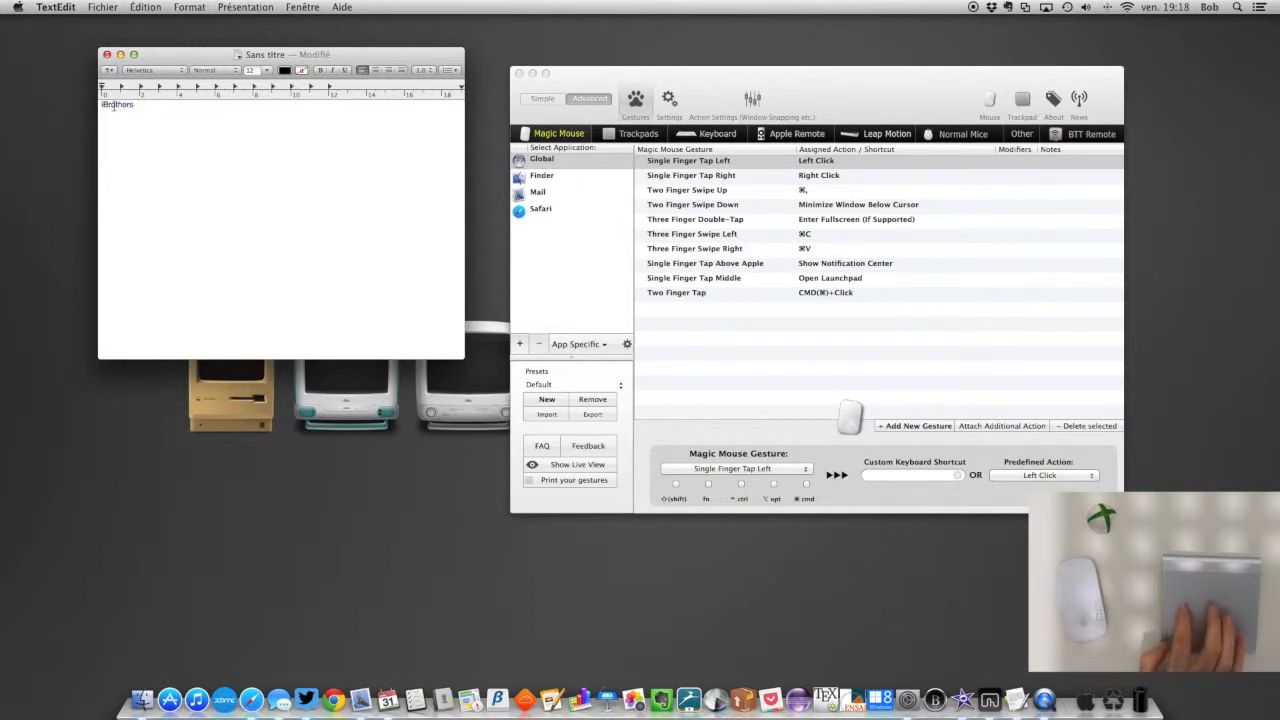
double_click(116, 106)
left_click(160, 153)
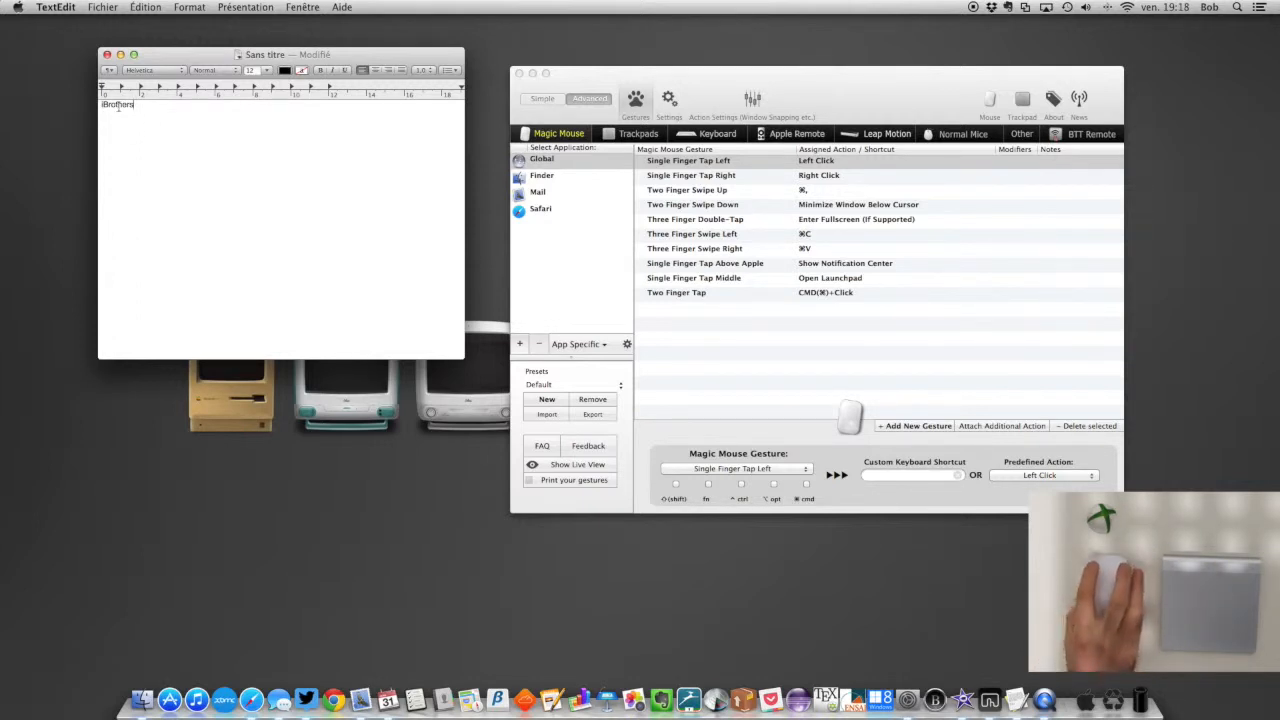
double_click(118, 106)
left_click(140, 115)
double_click(119, 110)
left_click(145, 116)
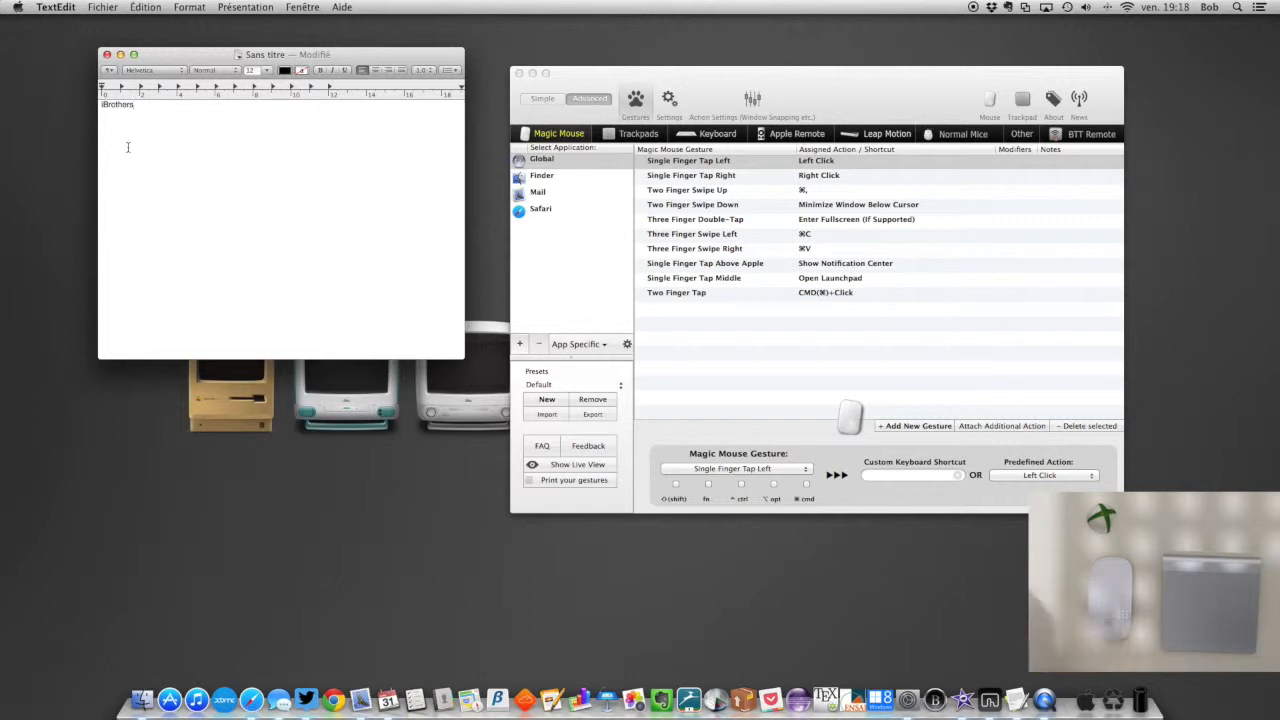
- Select Single Finger Tap Left in BetterTouchTool and test it by selecting and deselecting the word "iBrothers" in TextEdit
left_click(761, 166)
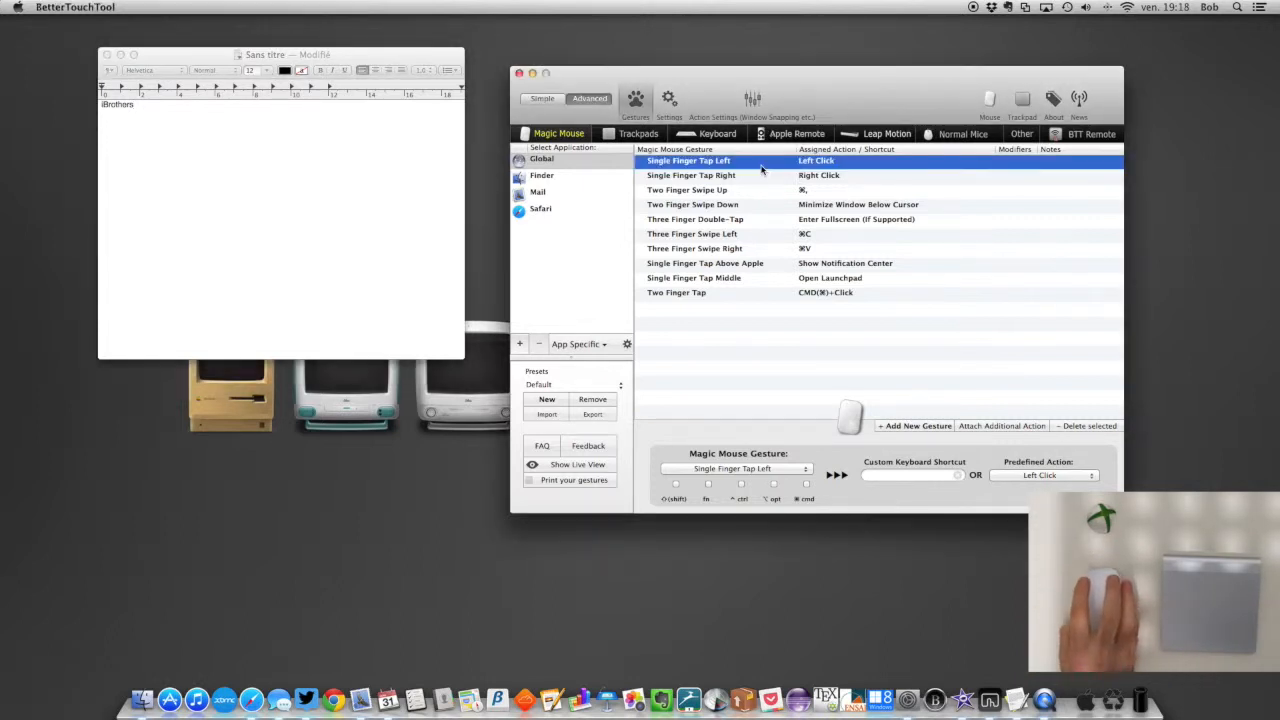
left_click(123, 110)
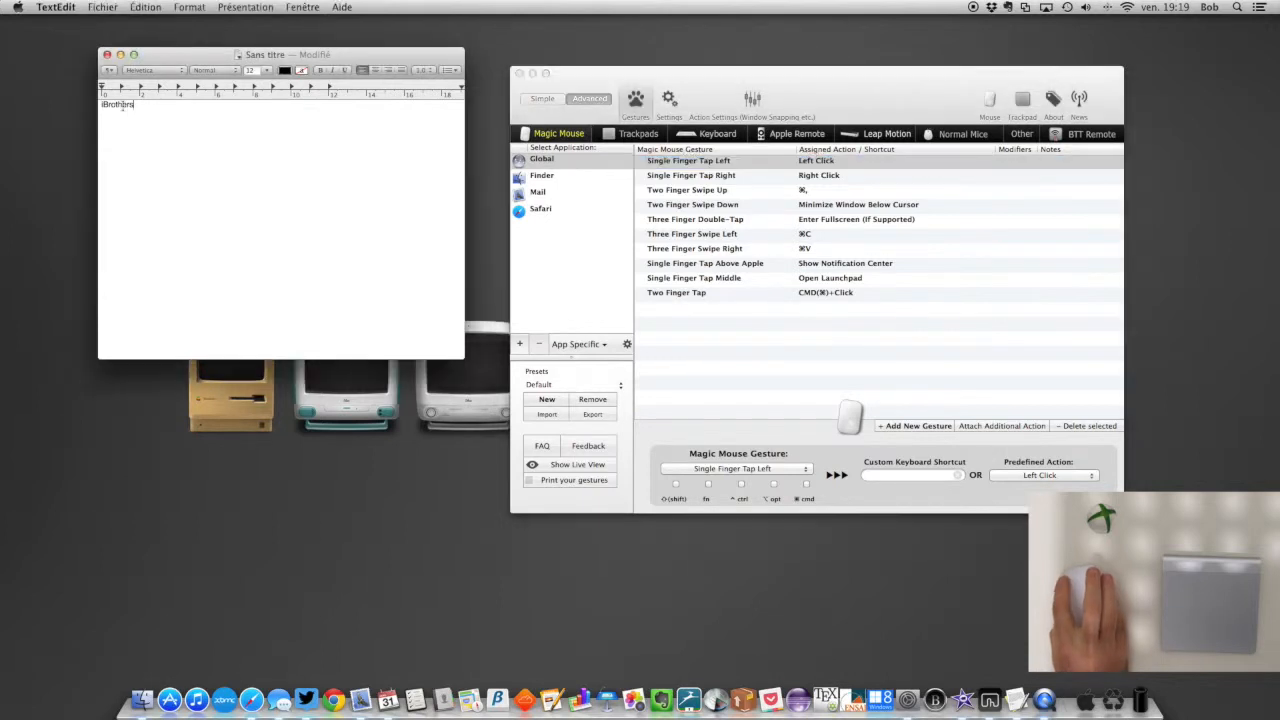
double_click(118, 105)
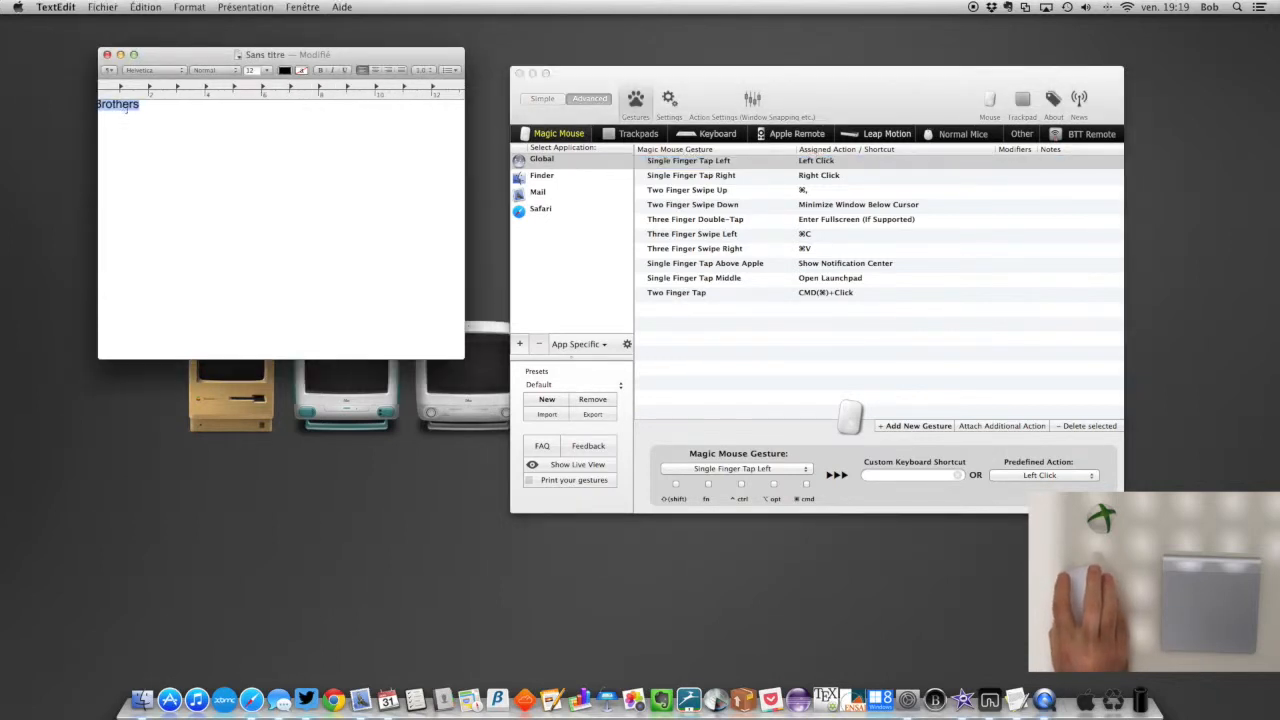
left_click(182, 128)
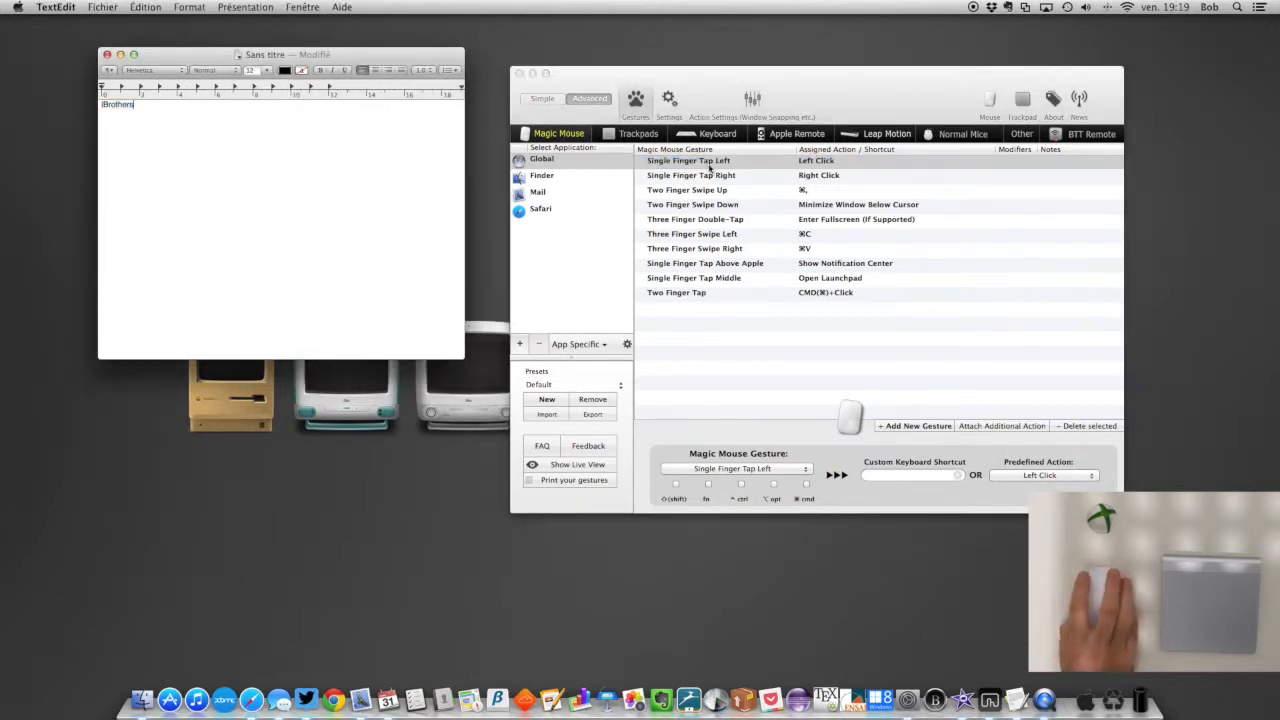
- Select Single Finger Tap Right in BetterTouchTool and test it by opening and dismissing the context menu in the TextEdit document
left_click(828, 162)
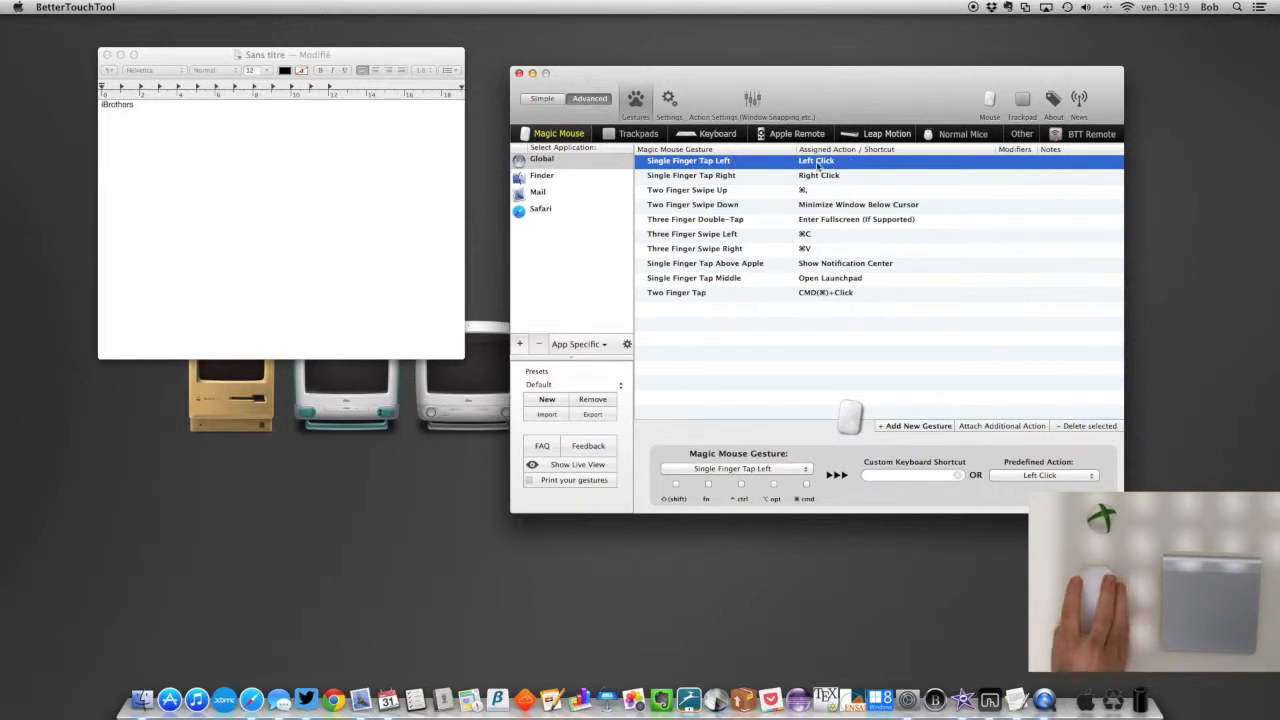
left_click(721, 177)
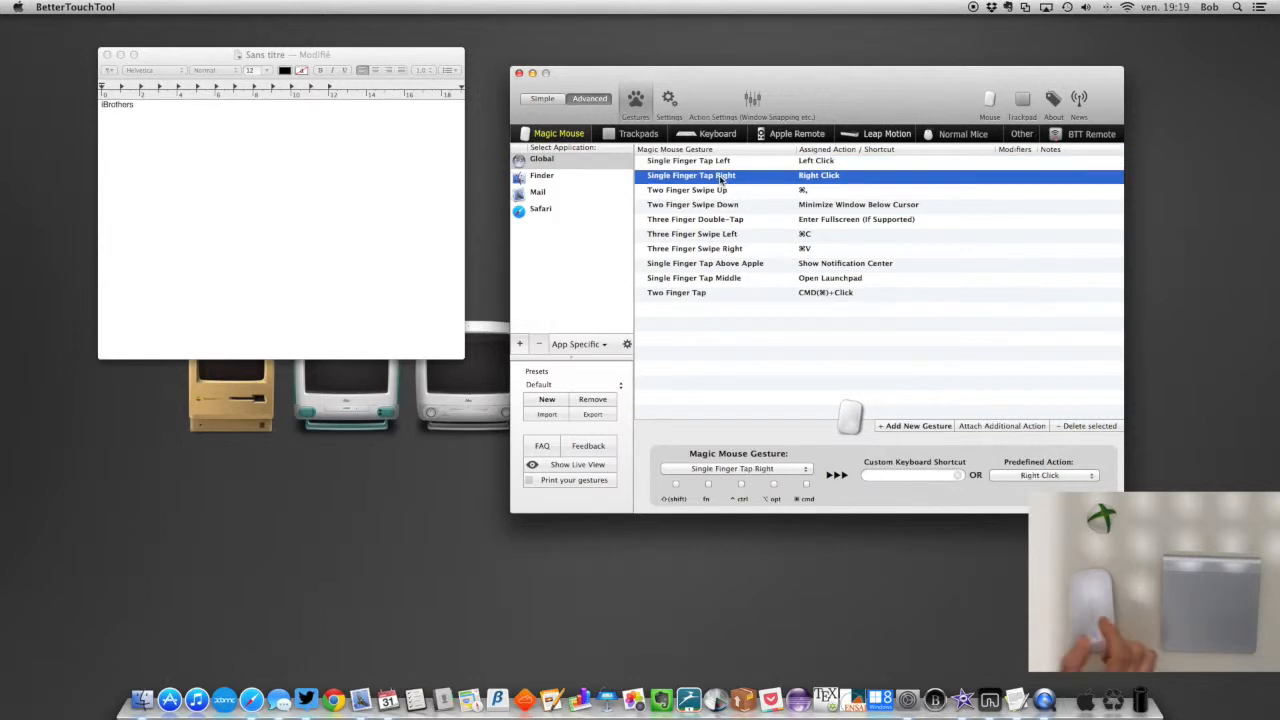
left_click(244, 179)
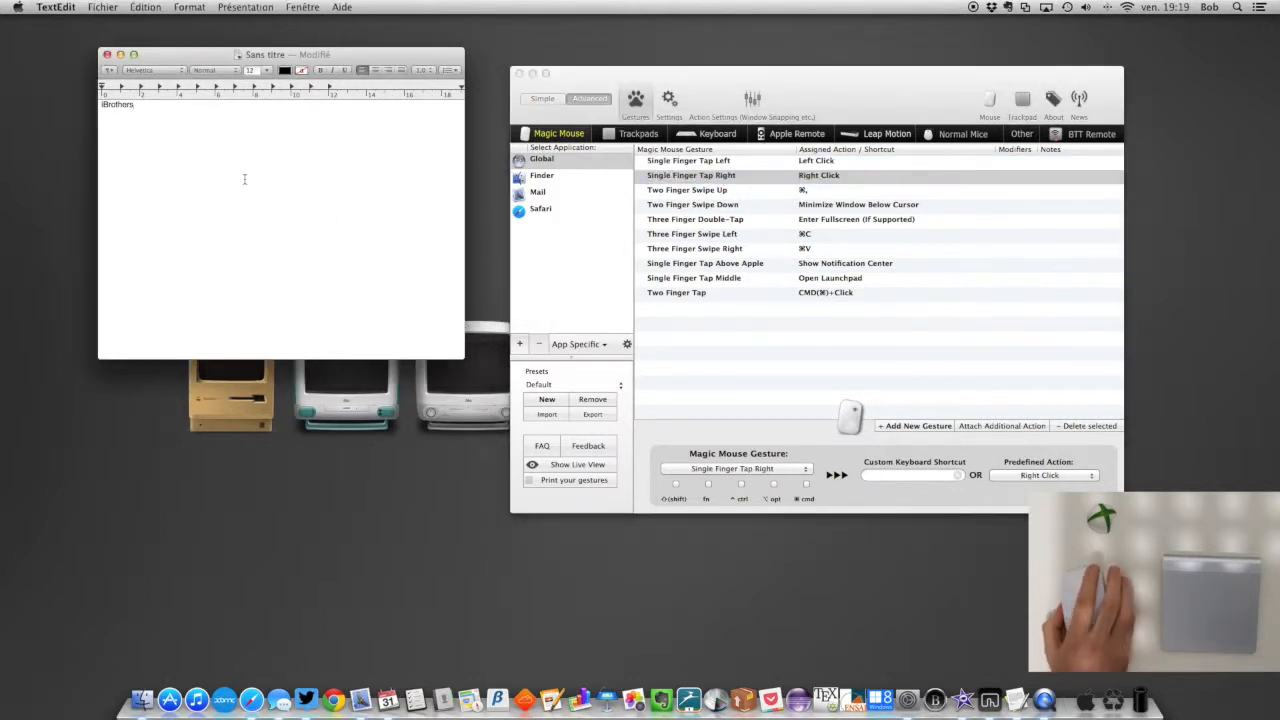
right_click(244, 180)
left_click(244, 180)
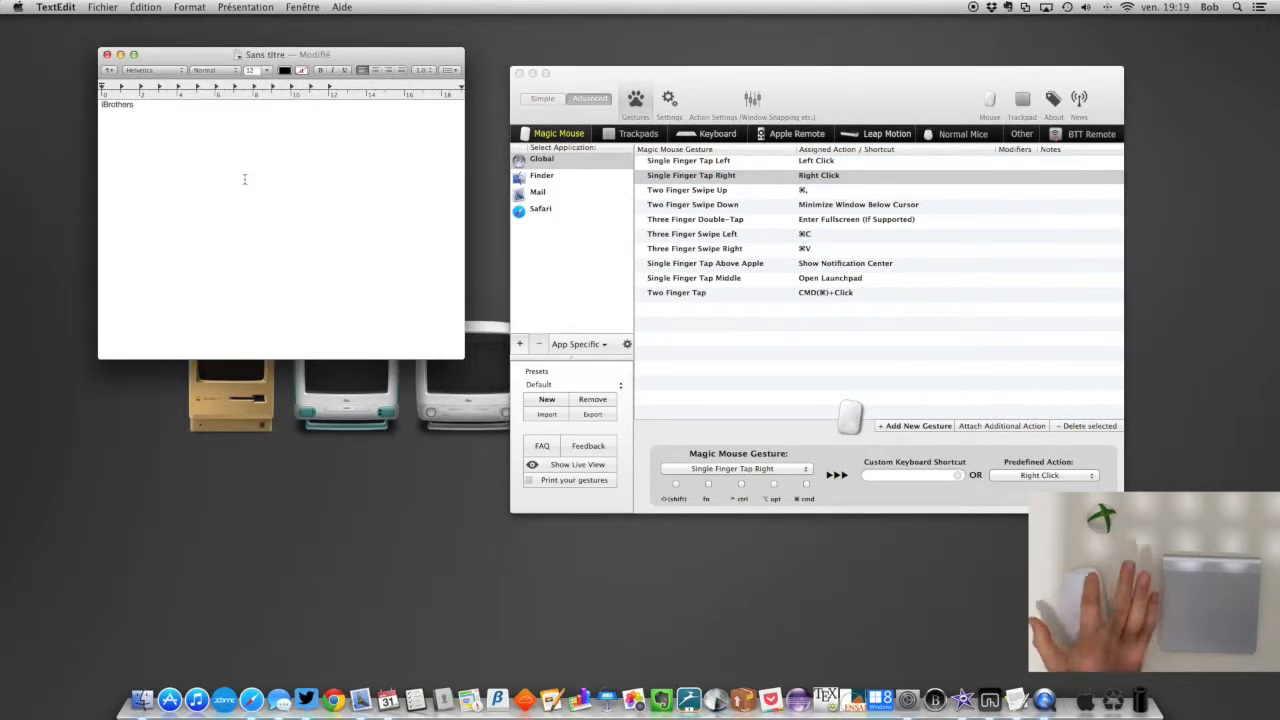
right_click(244, 180)
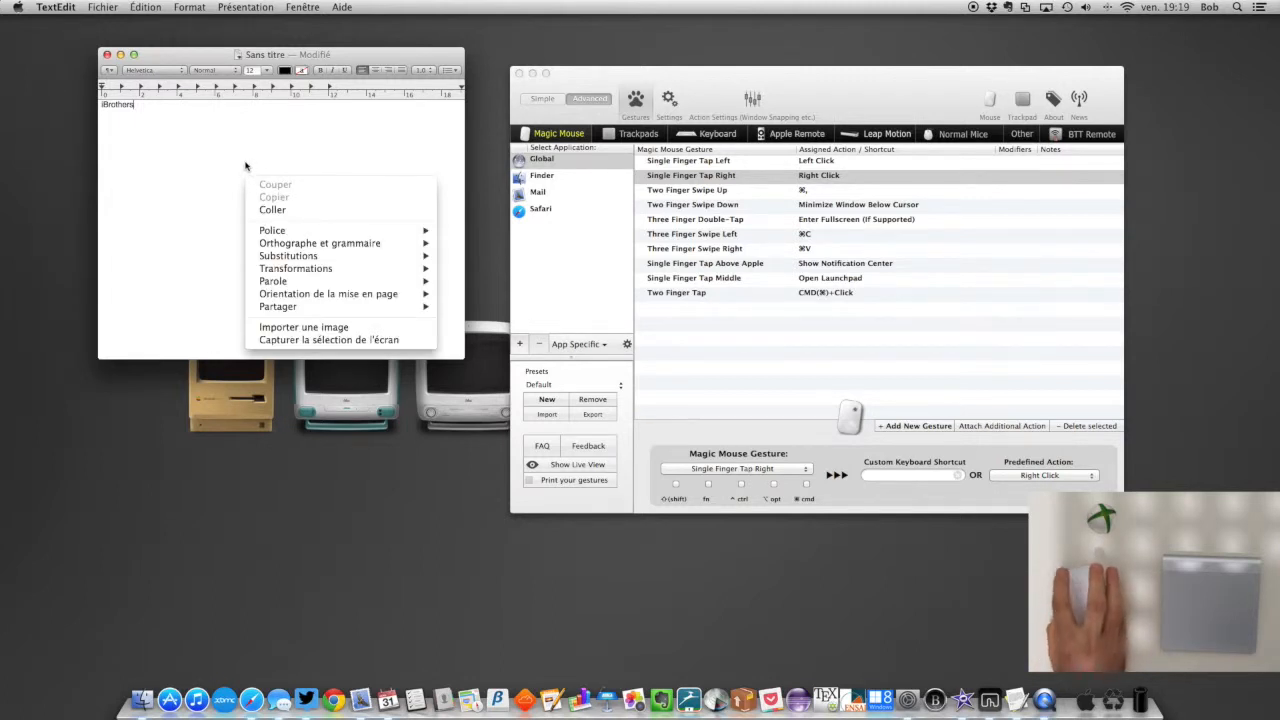
left_click(245, 162)
right_click(245, 162)
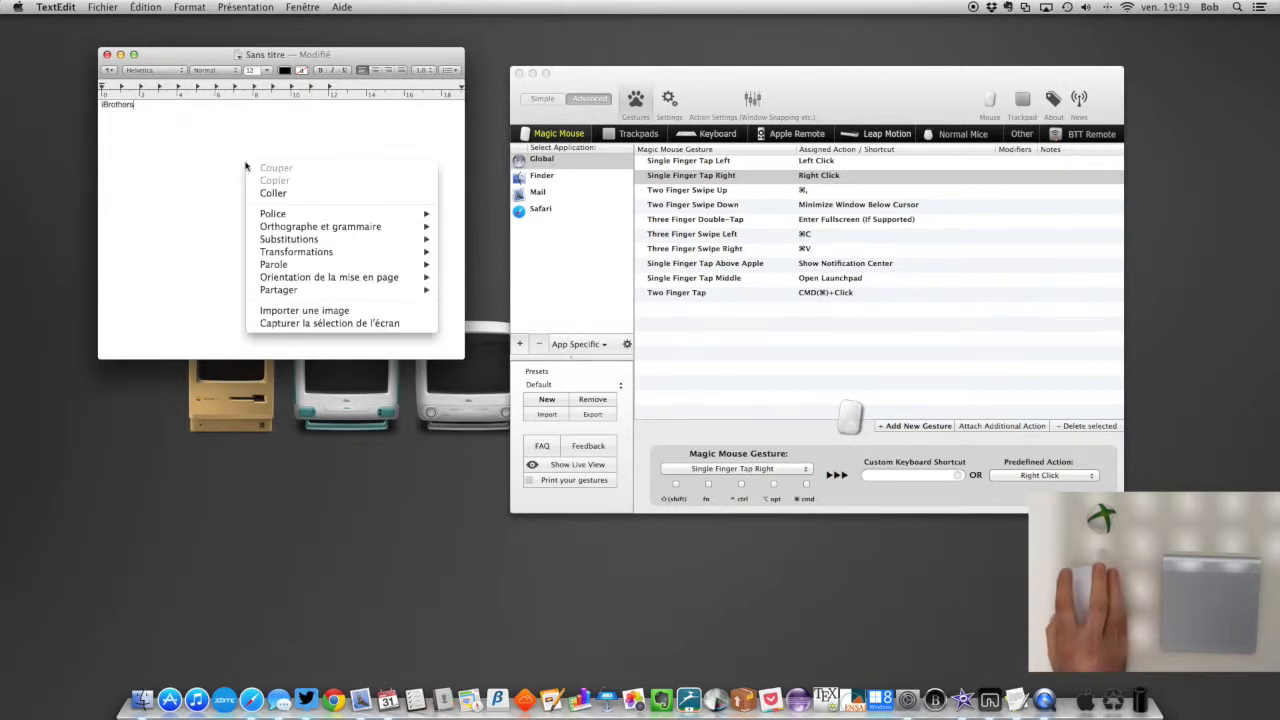
left_click(238, 154)
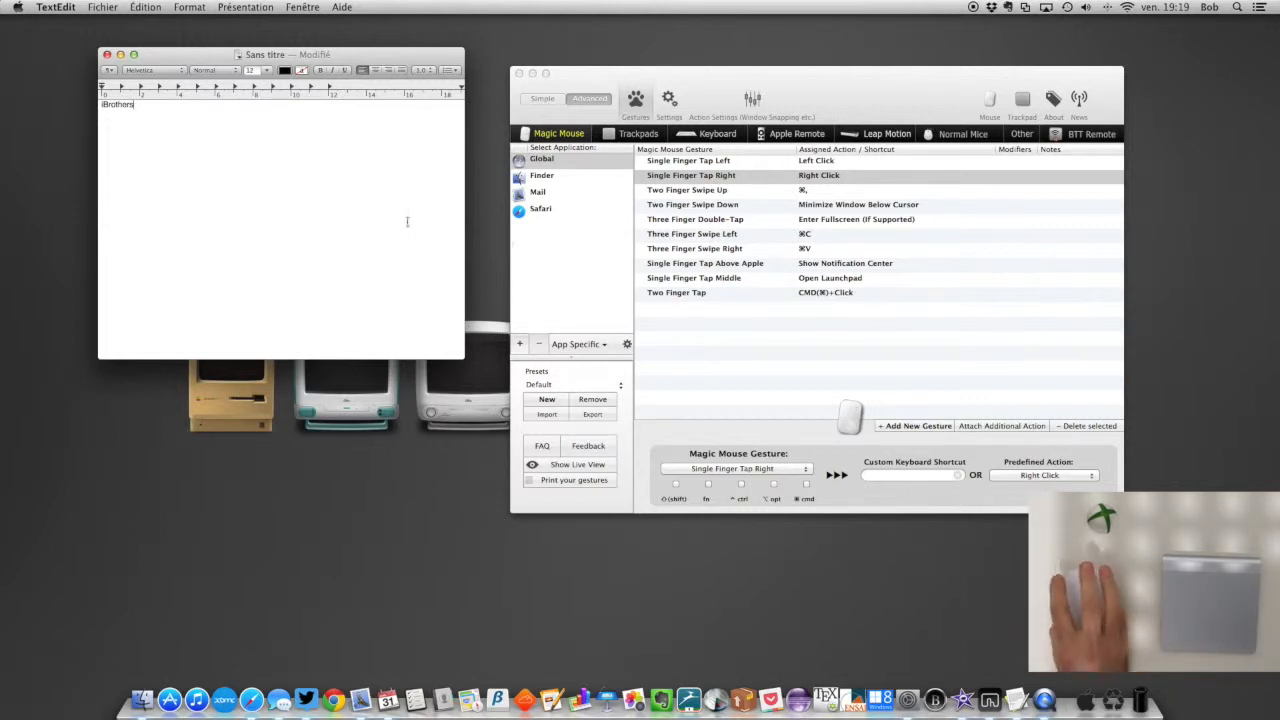
- Select the Two Finger Swipe Up gesture in BetterTouchTool and examine the single-finger and two-finger gestures available for the Magic Mouse, without changing the gesture
left_click(742, 193)
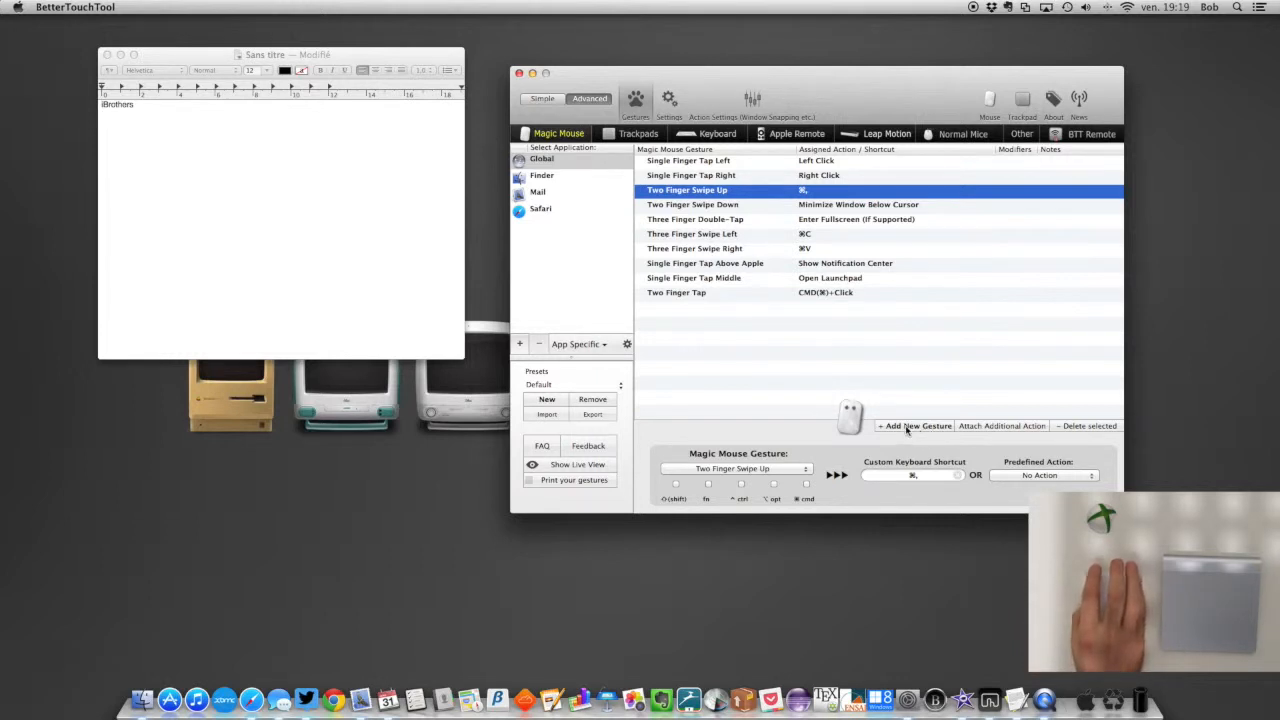
left_click(784, 474)
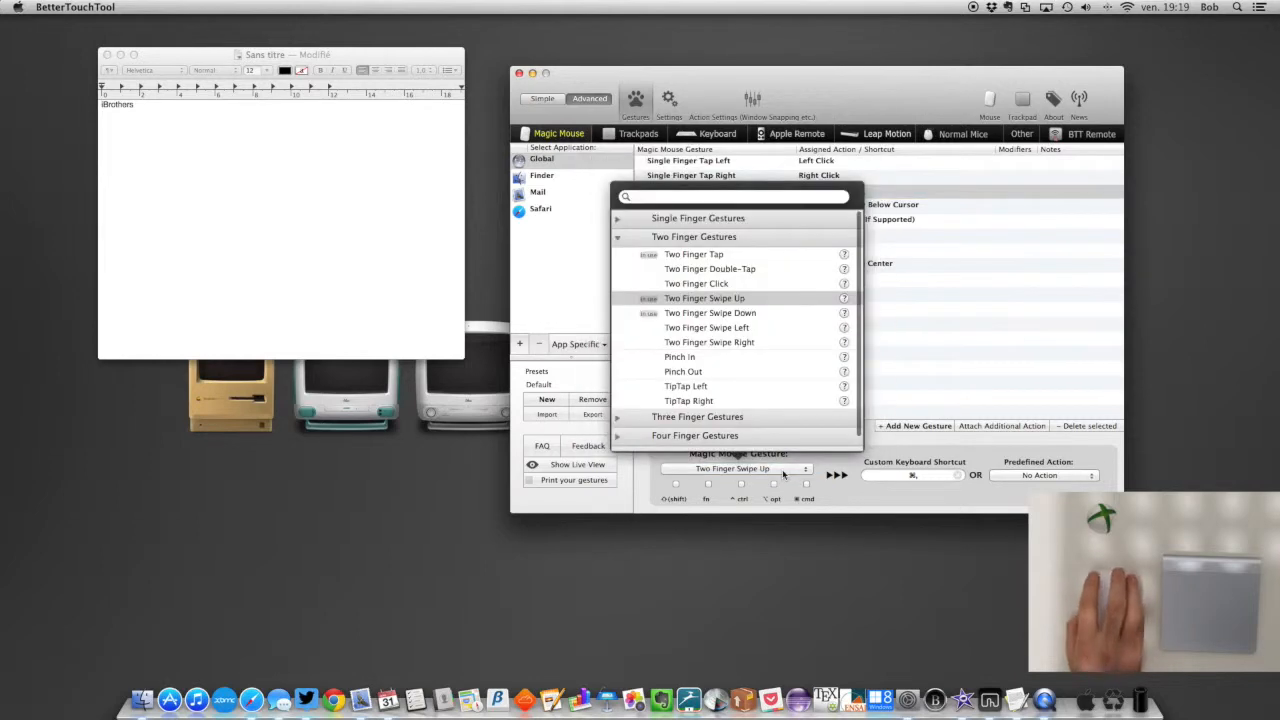
scroll(748, 353, "down", 2)
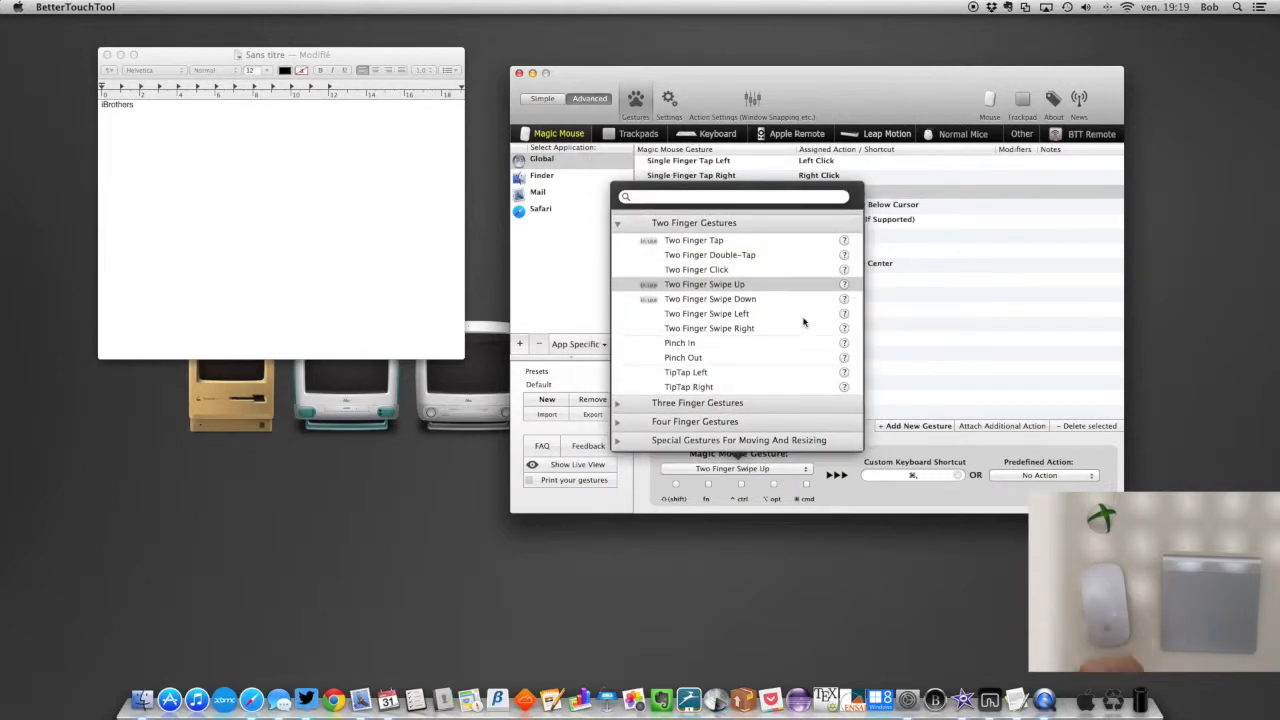
scroll(652, 296, "up", 2)
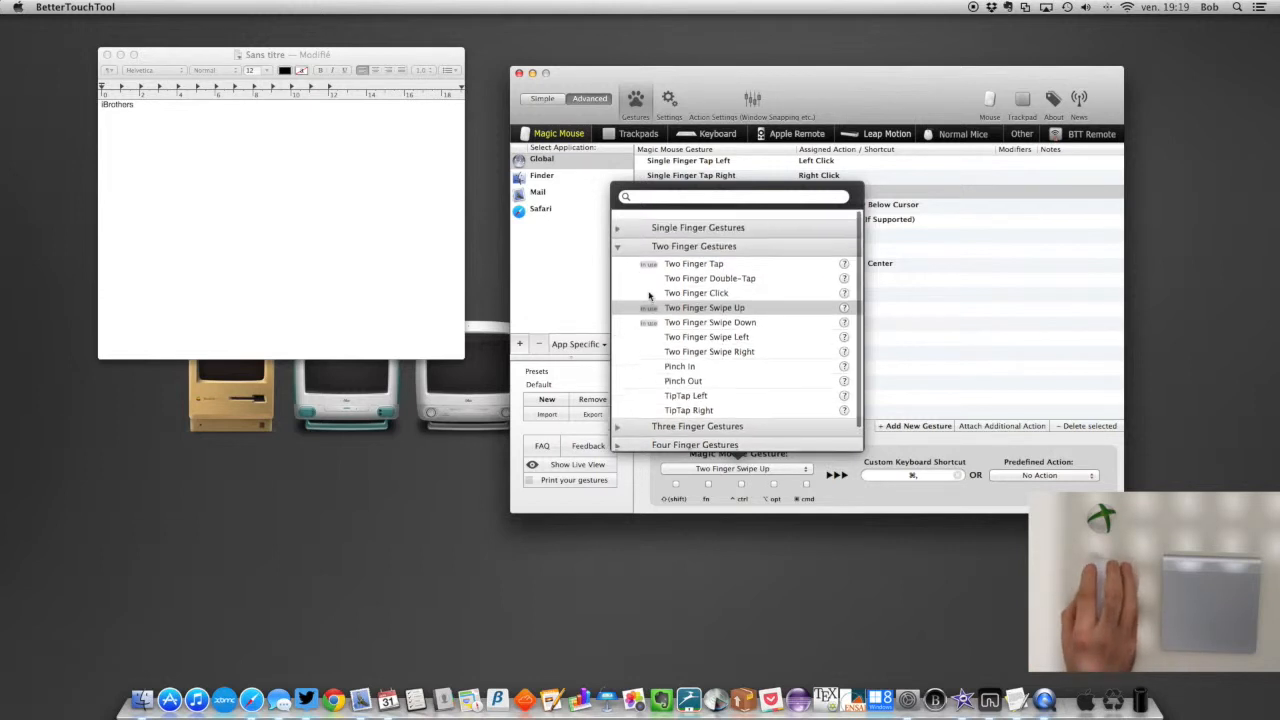
left_click(617, 218)
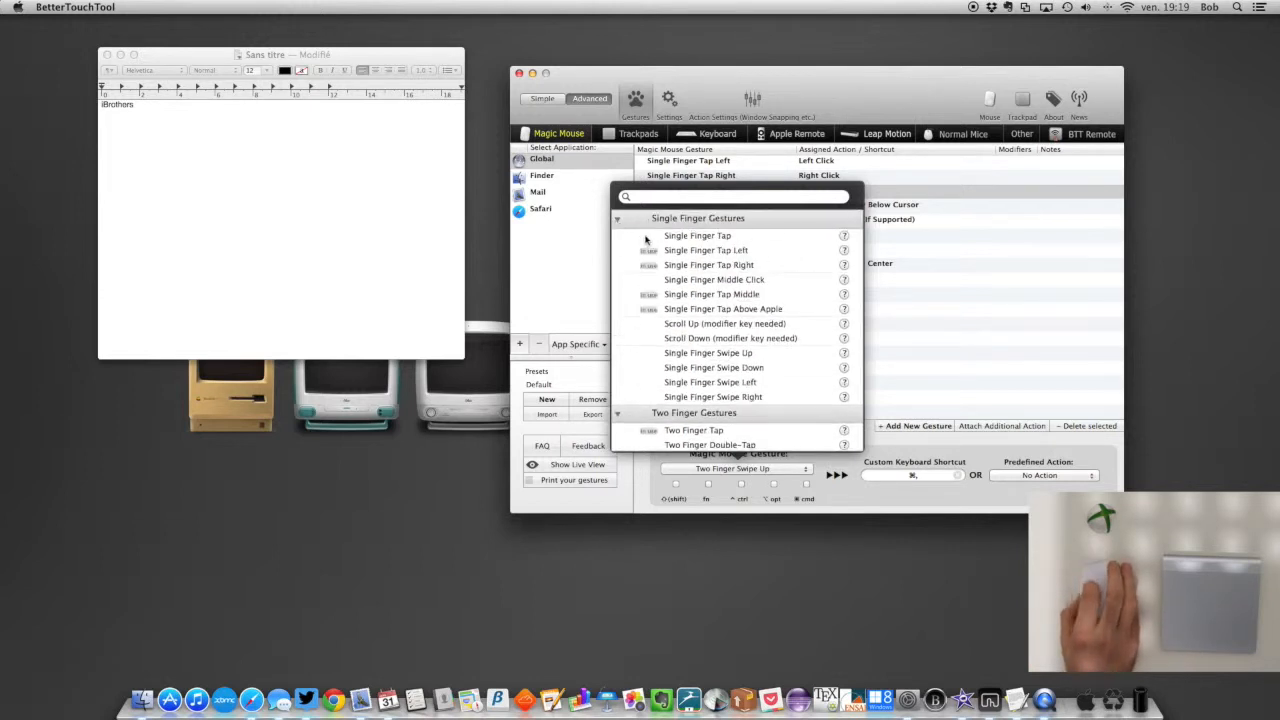
scroll(648, 265, "down", 4)
scroll(648, 266, "down", 2)
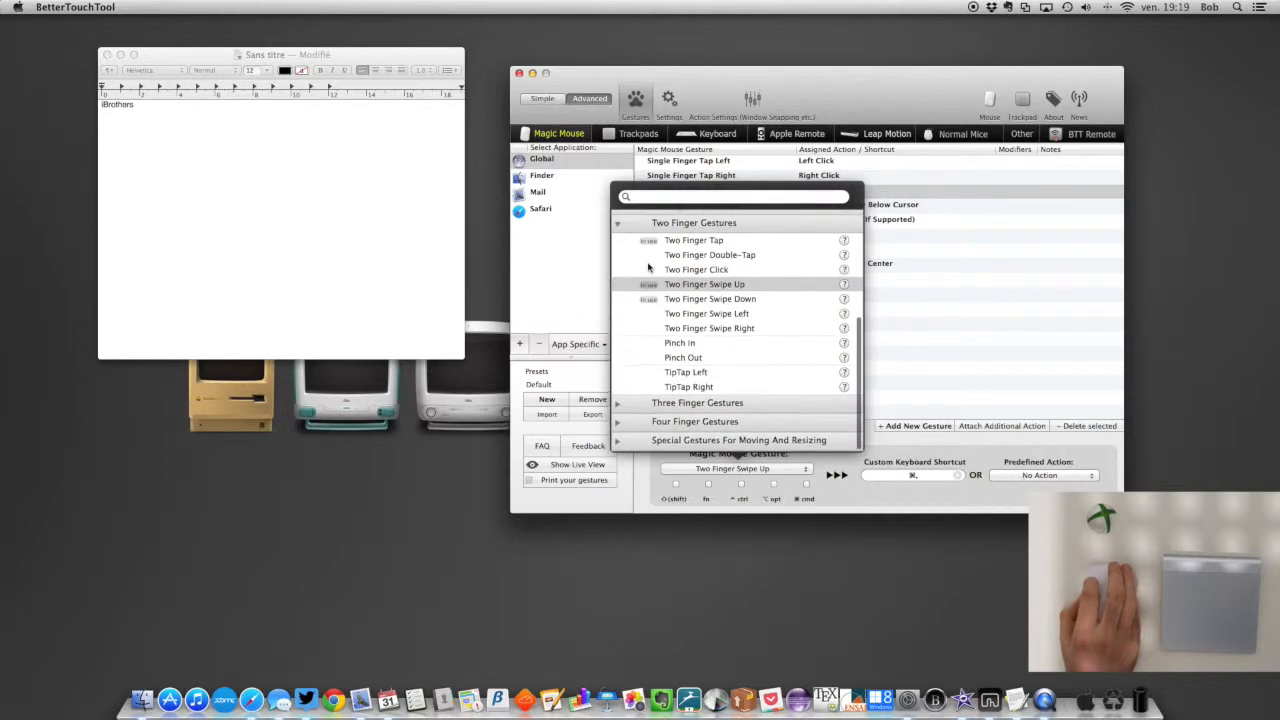
scroll(656, 365, "up", 6)
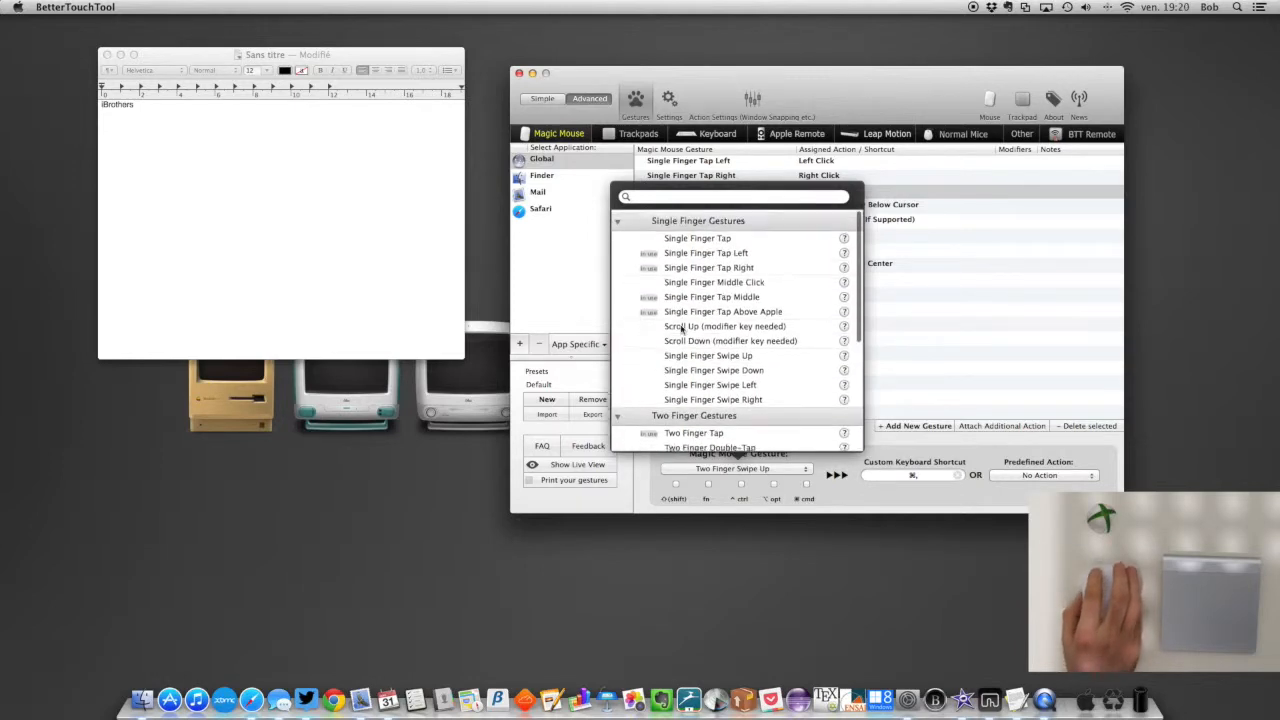
left_click(619, 220)
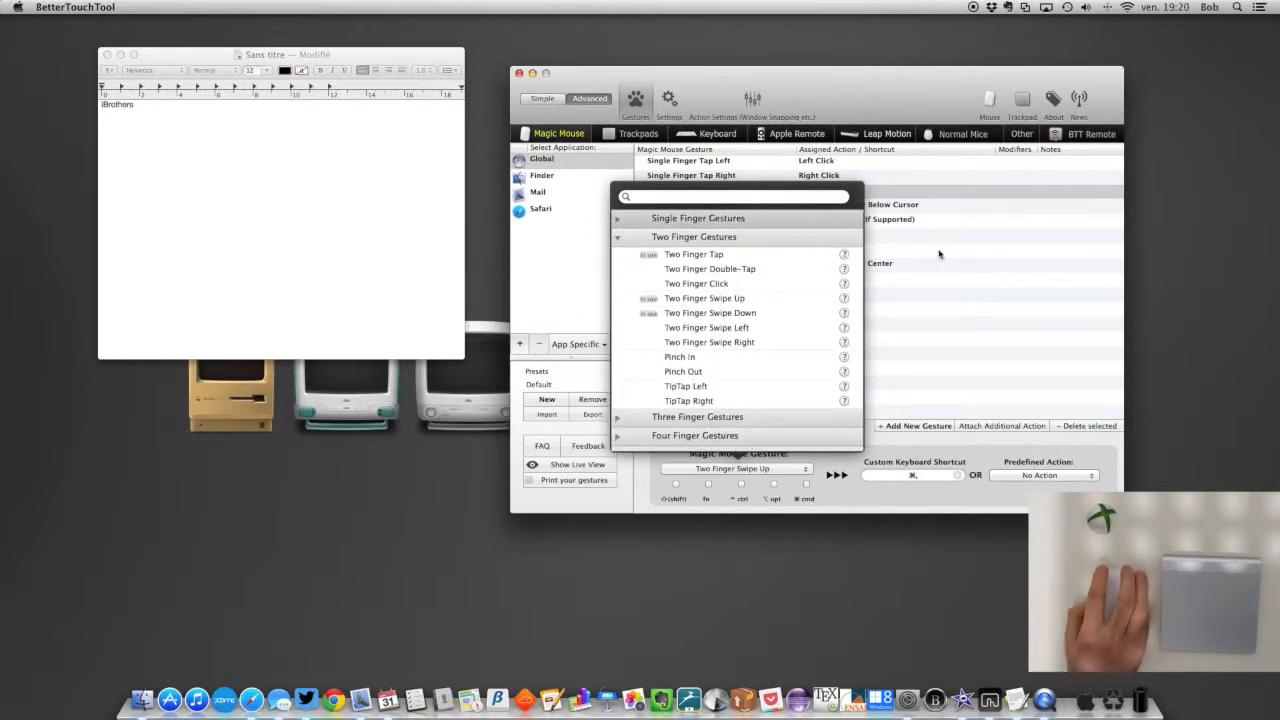
left_click(924, 377)
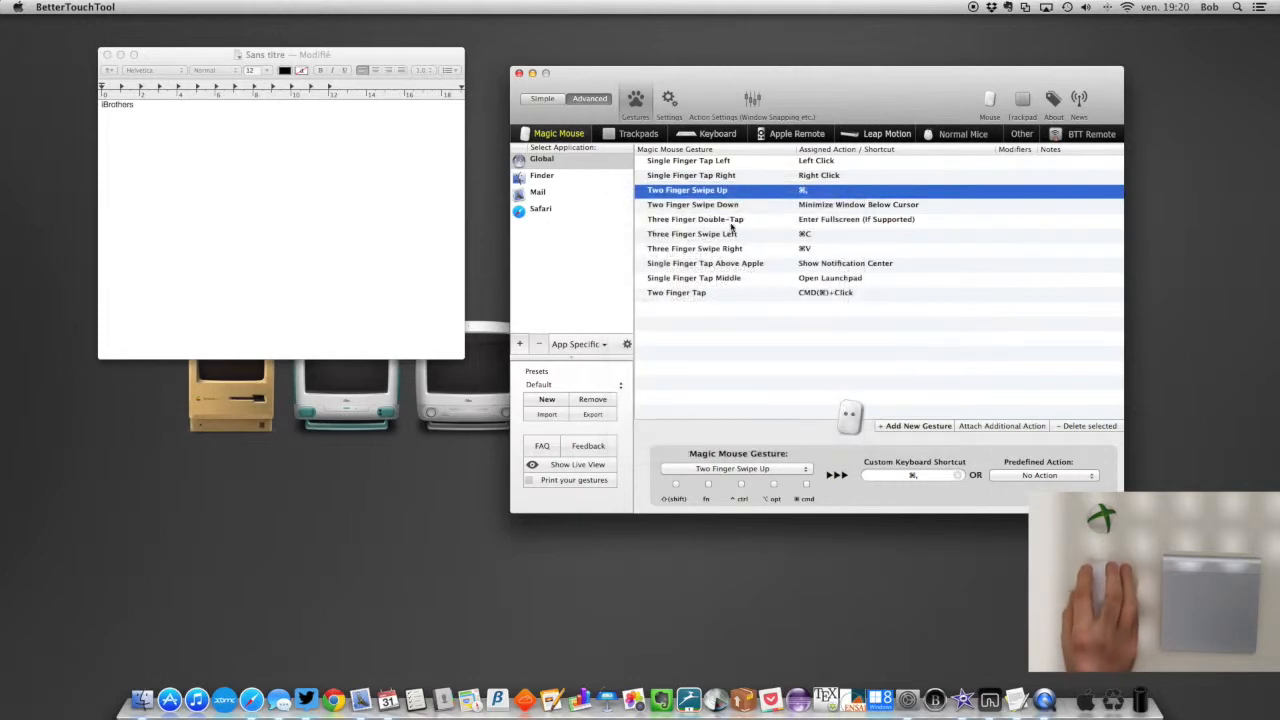
- Examine the Four Finger Tap and Three Finger Double-Tap trackpad gestures, and return to the Magic Mouse gestures
left_click(636, 134)
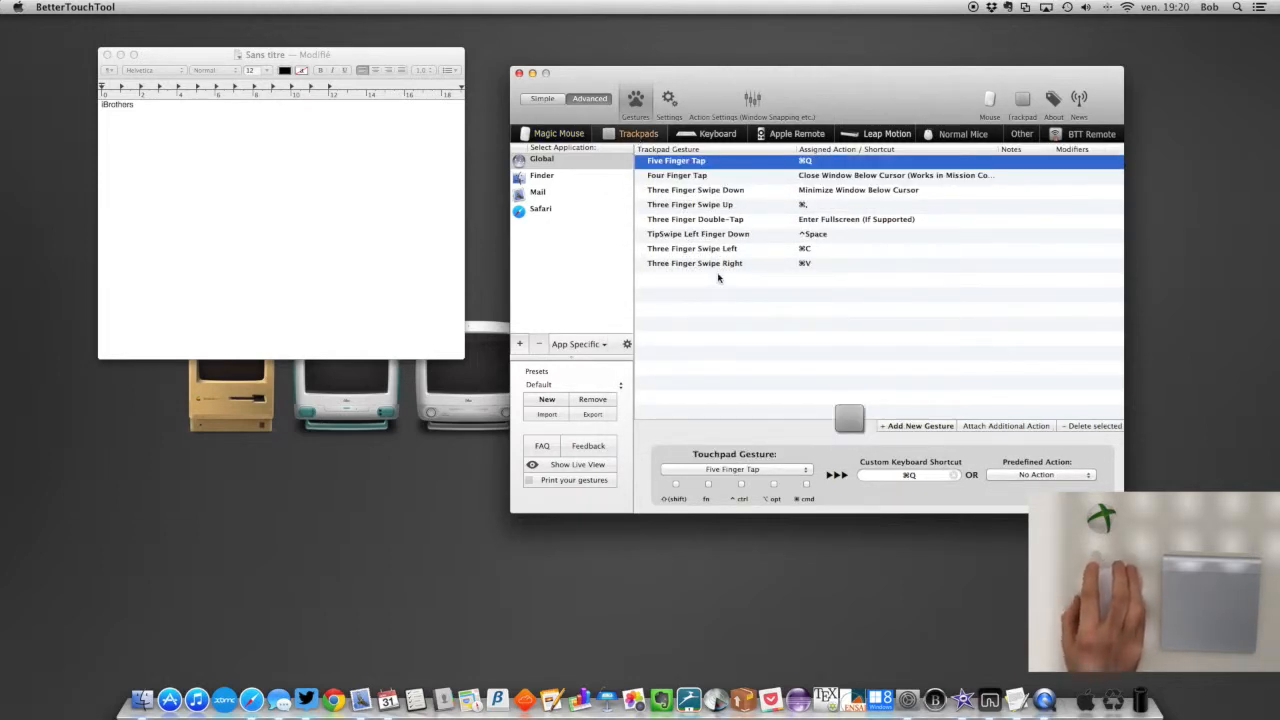
left_click(717, 178)
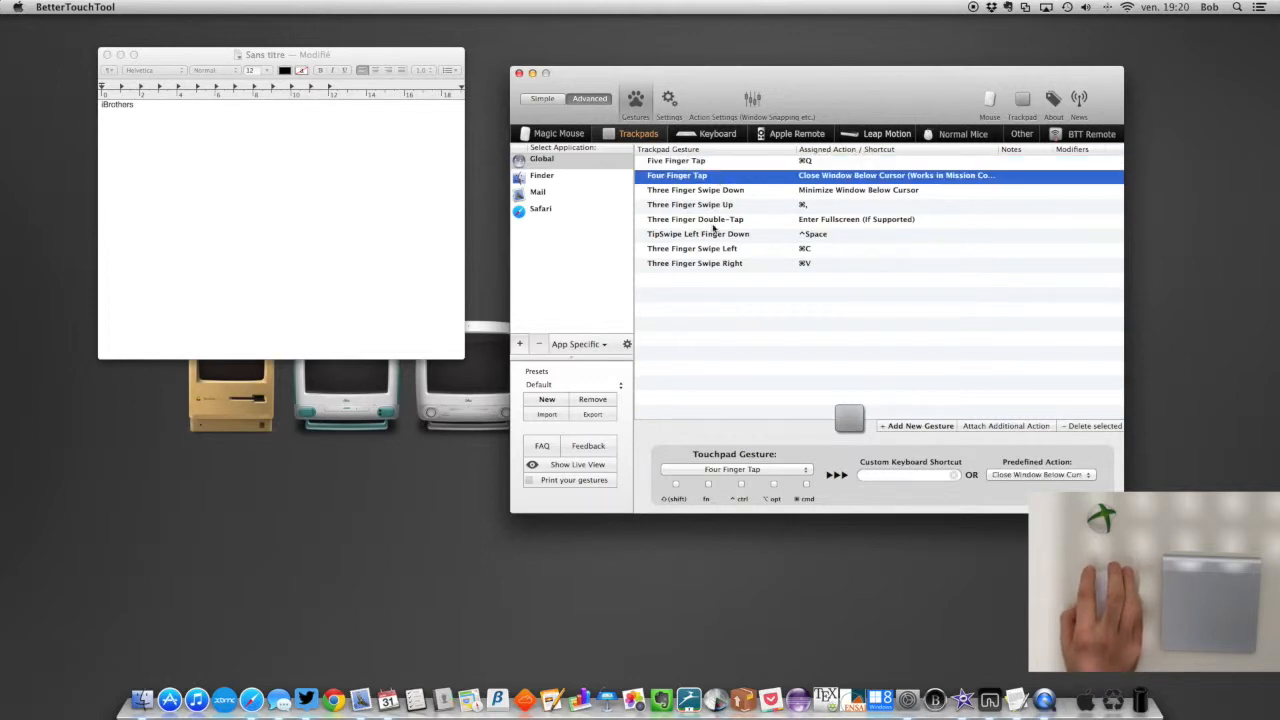
left_click(713, 219)
left_click(593, 137)
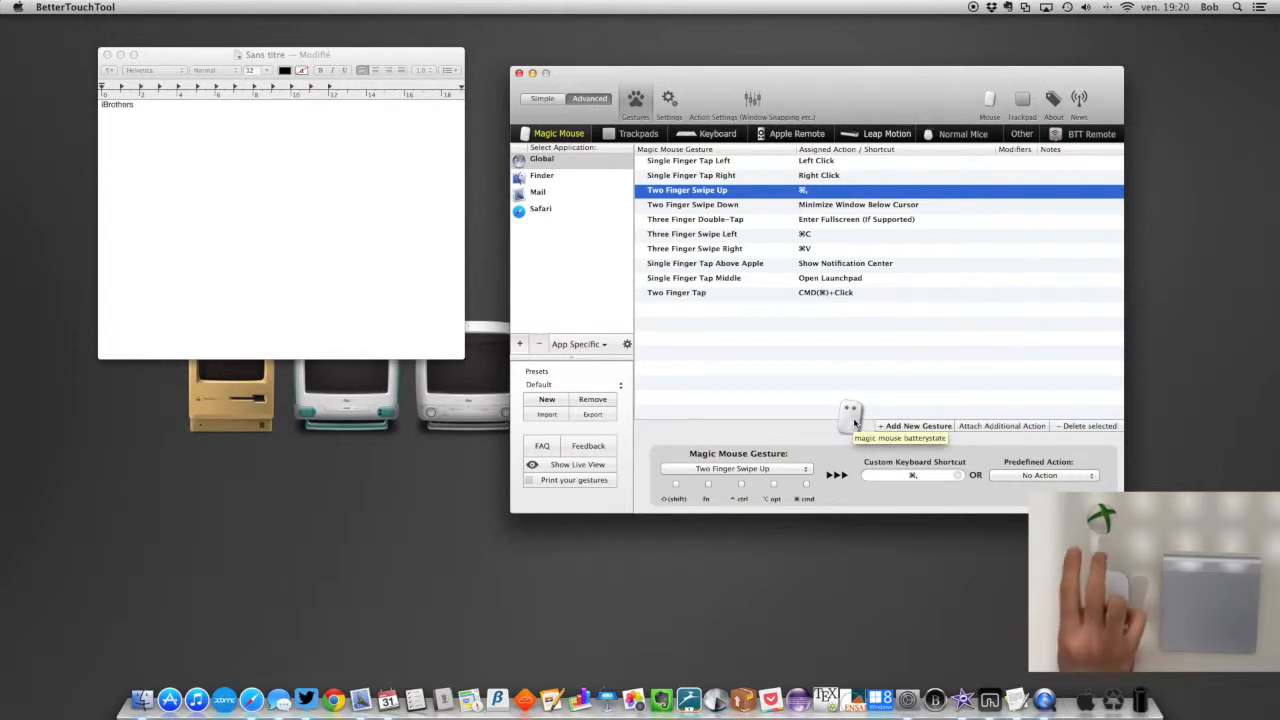
- Switch to the TextEdit document and open TextEdit's preferences with the shortcut assigned to Two Finger Swipe Up
left_click(335, 211)
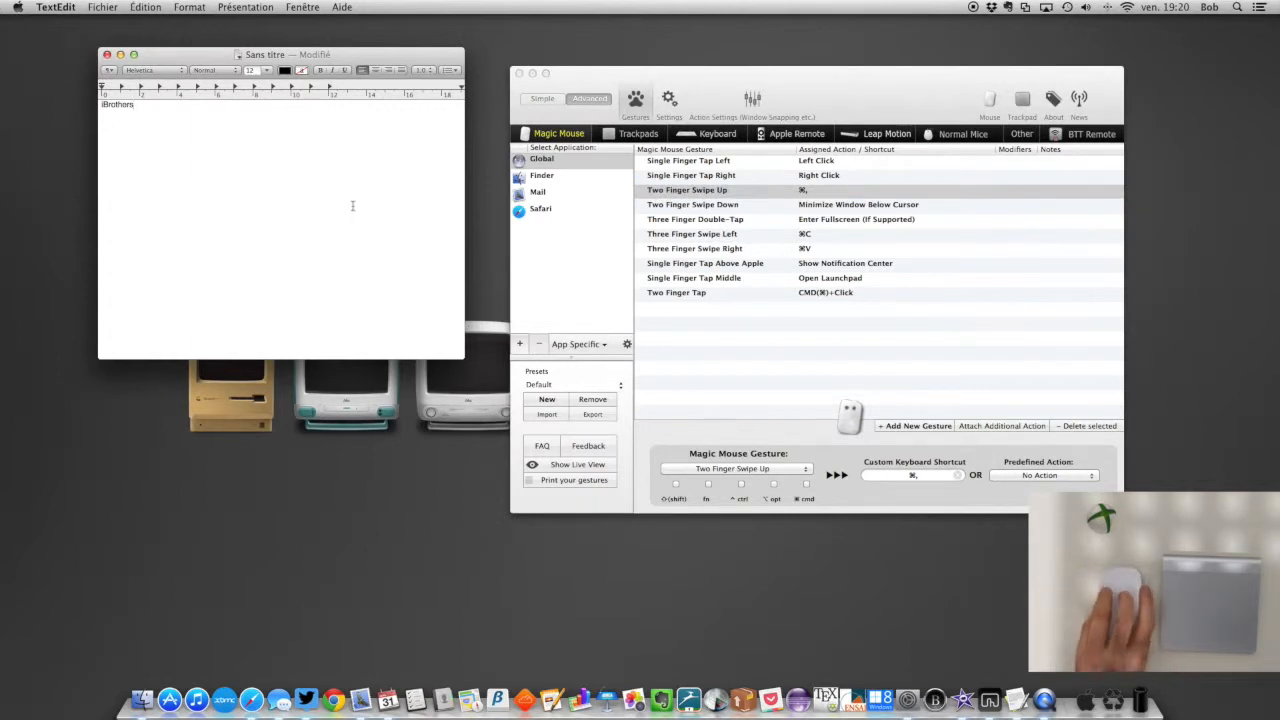
key("super+comma")
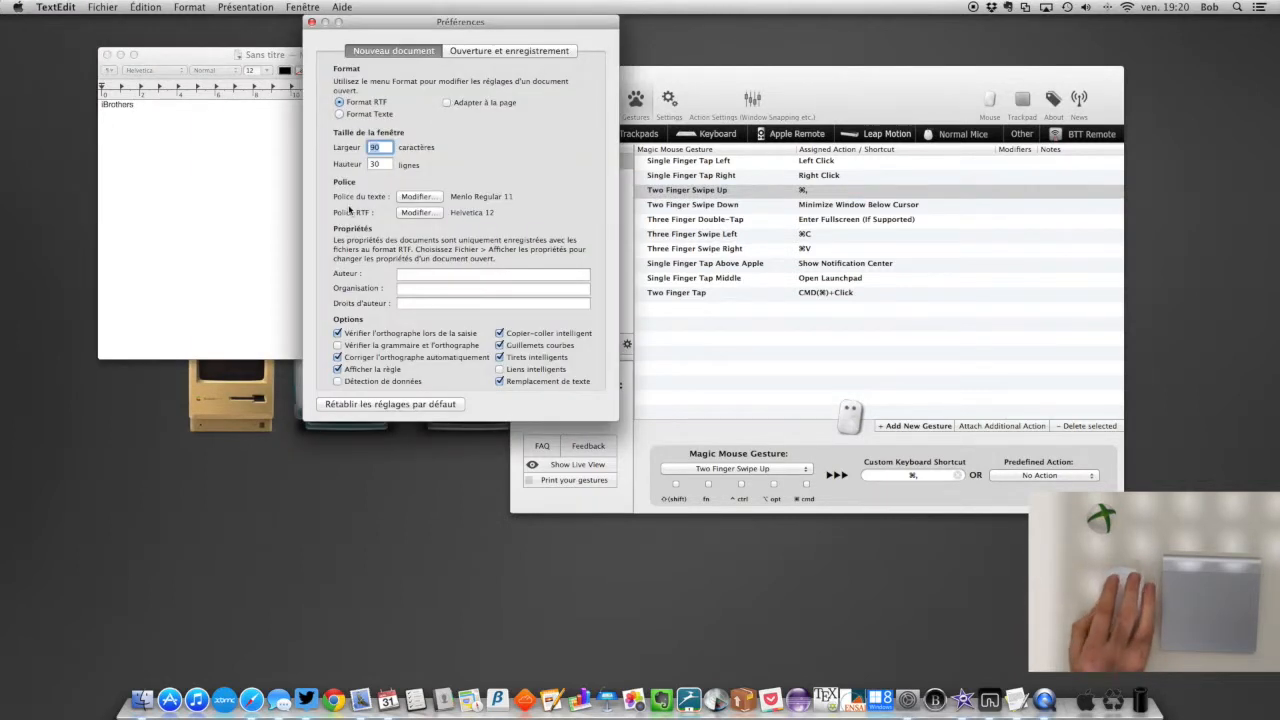
- Close TextEdit's preferences and select the Three Finger Swipe Up trackpad gesture in BetterTouchTool
left_click(311, 21)
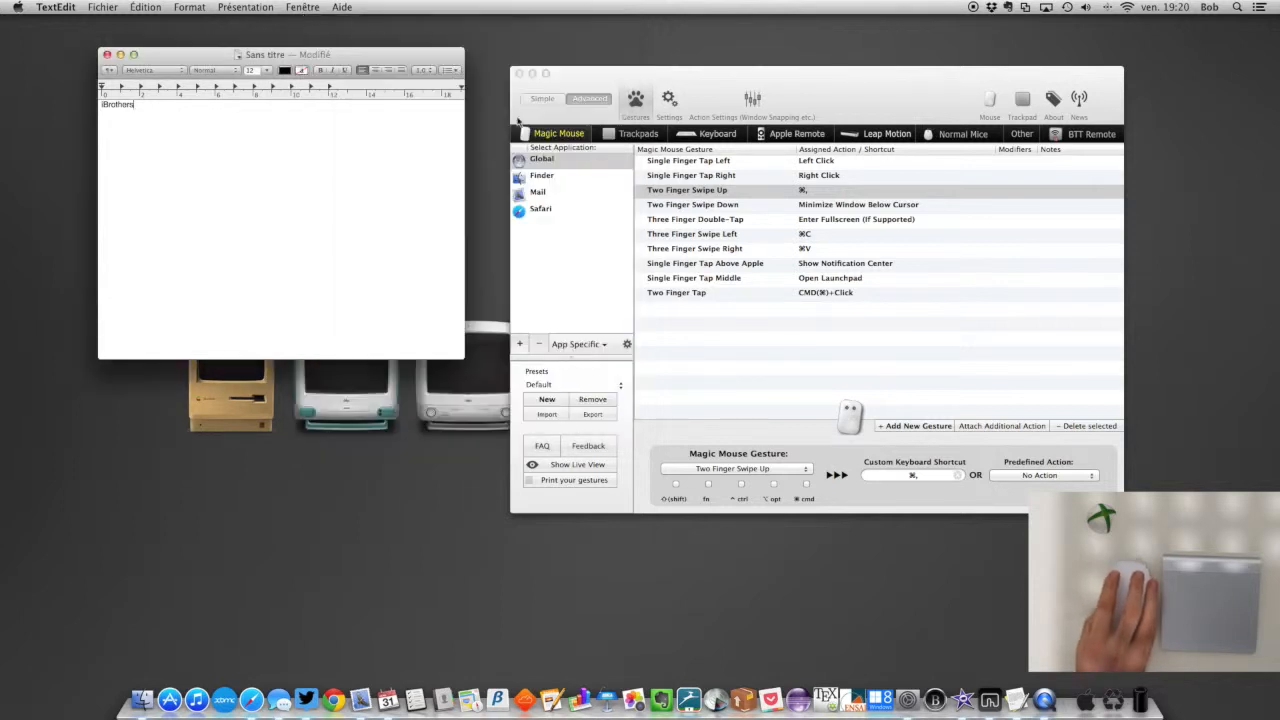
left_click(619, 134)
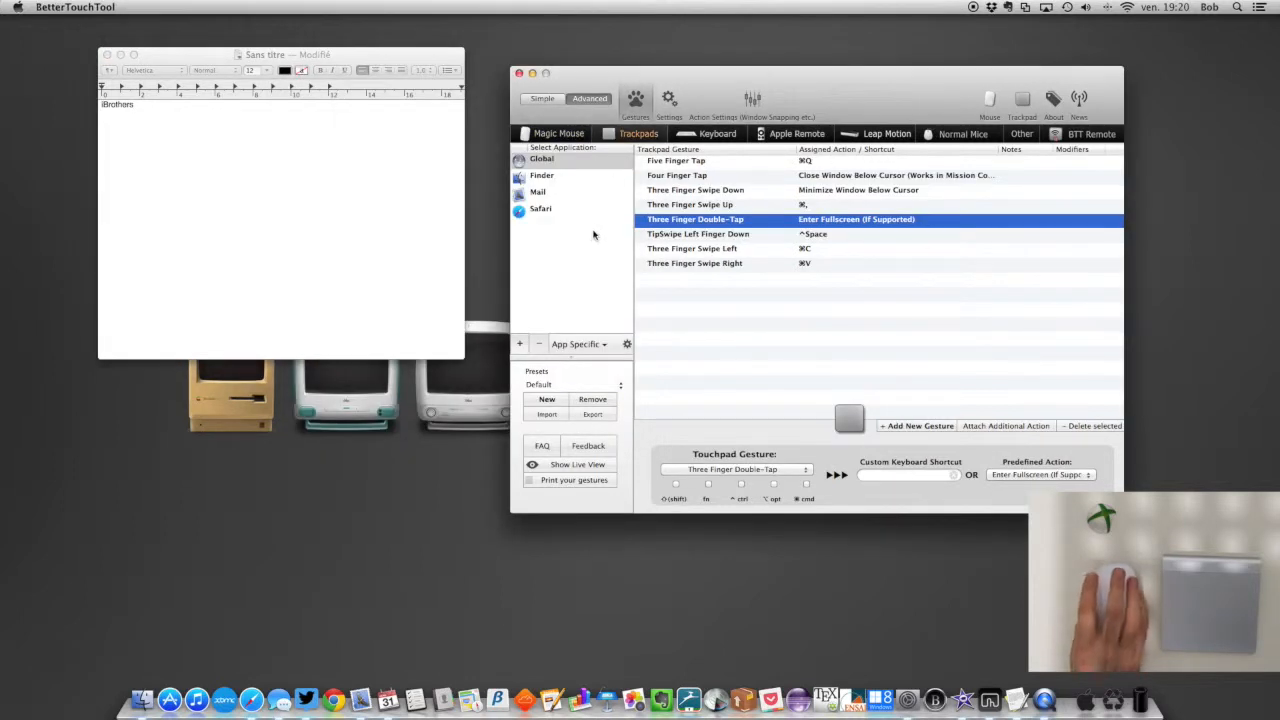
key("Up")
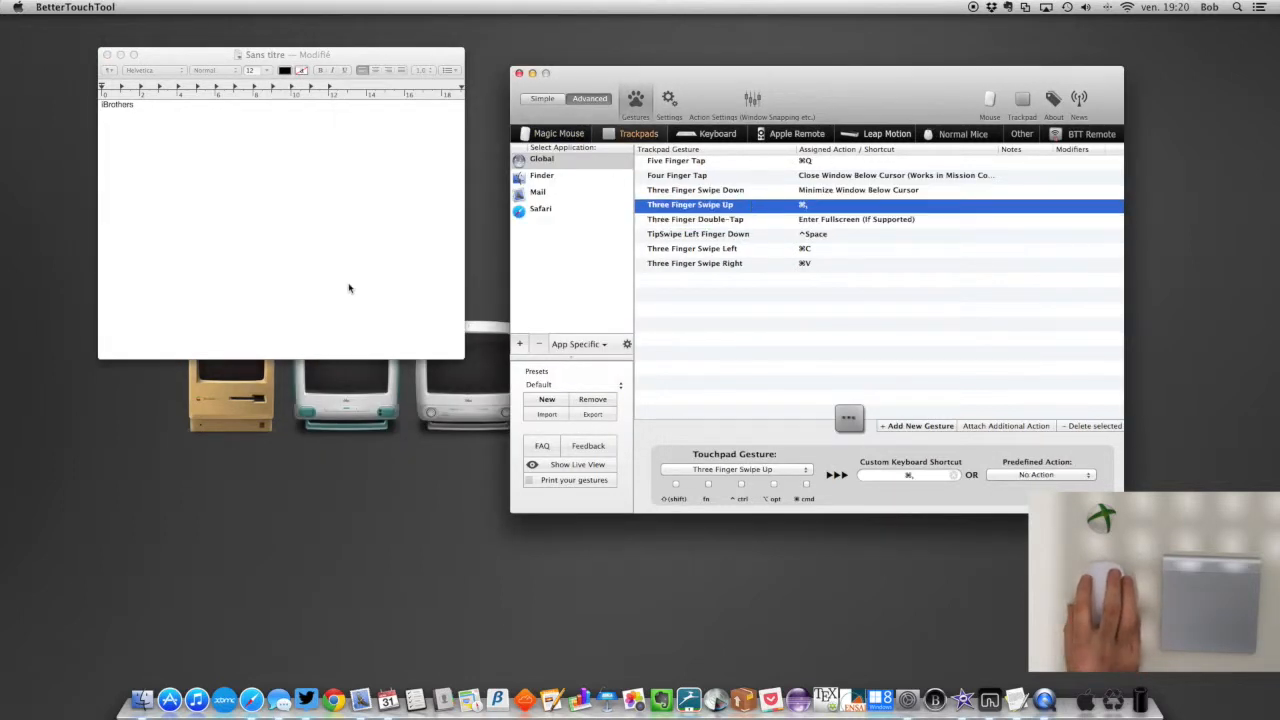
- Test the Three Finger Swipe Up shortcut in TextEdit by opening its preferences and closing them again
left_click(349, 288)
key("super+comma")
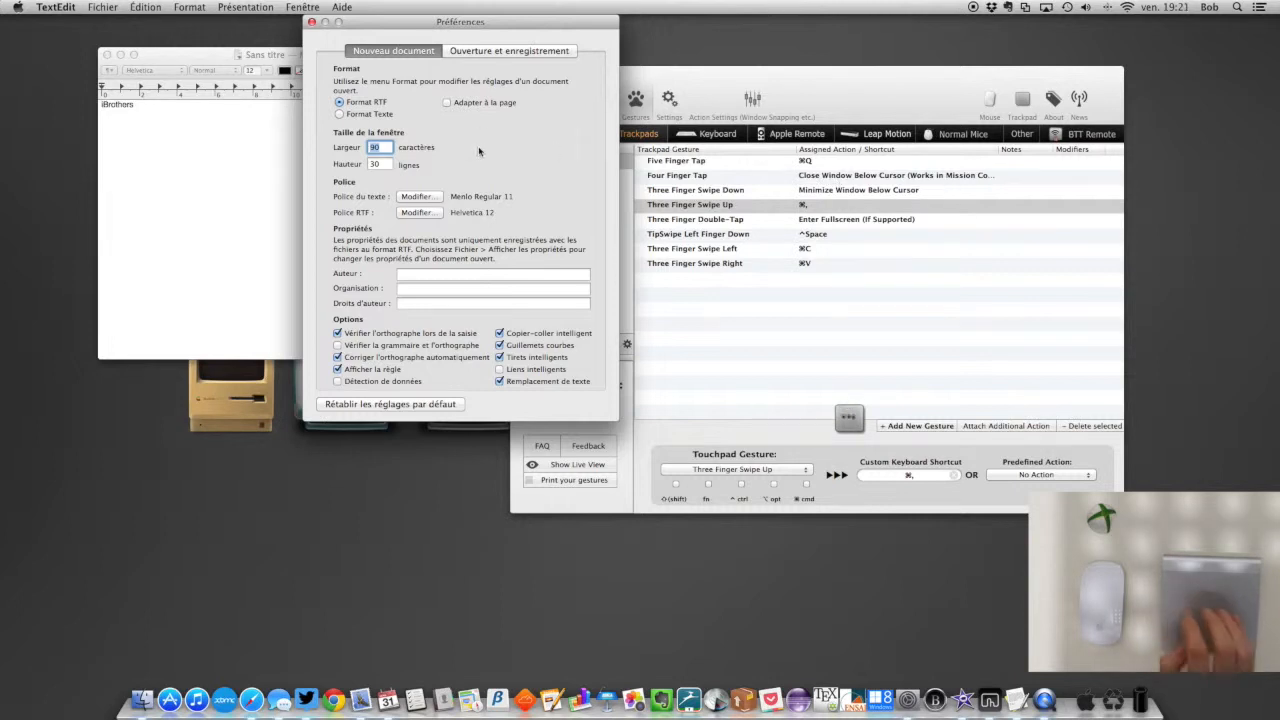
key("super+w")
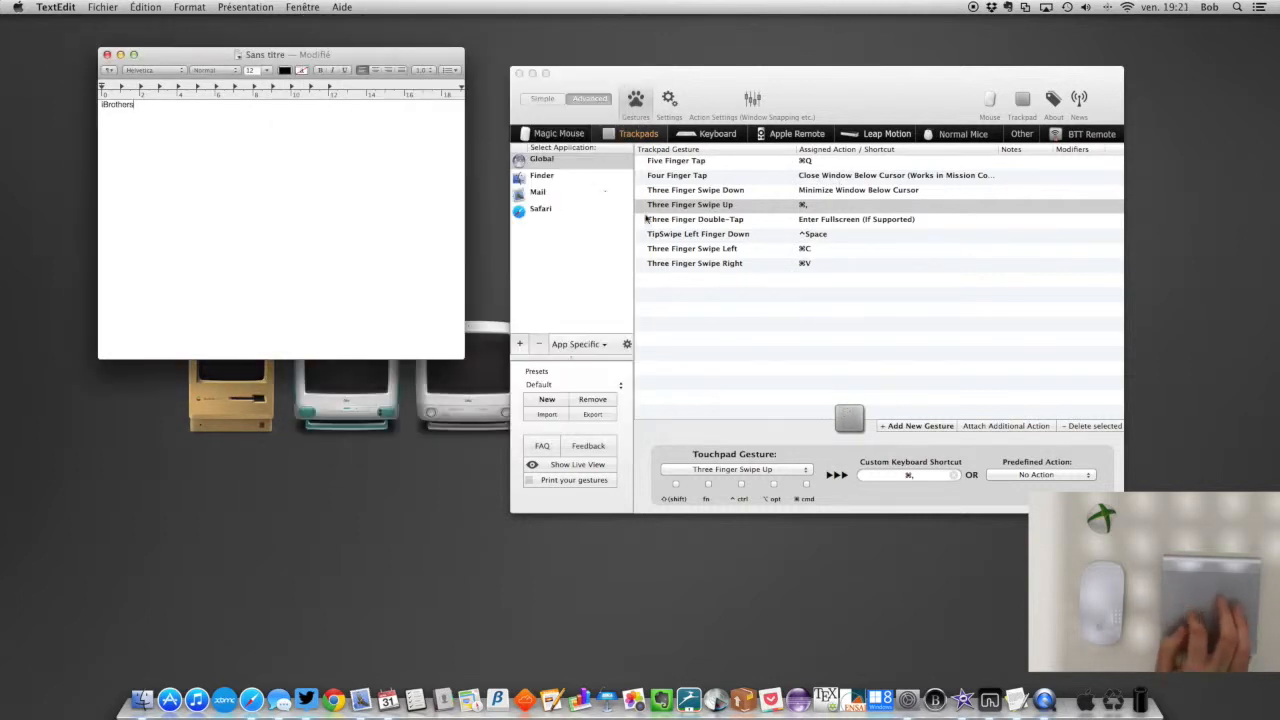
- Select the Three Finger Swipe Left gesture in BetterTouchTool, and copy "iBrothers" in the TextEdit document and paste it four times after the original
left_click(650, 382)
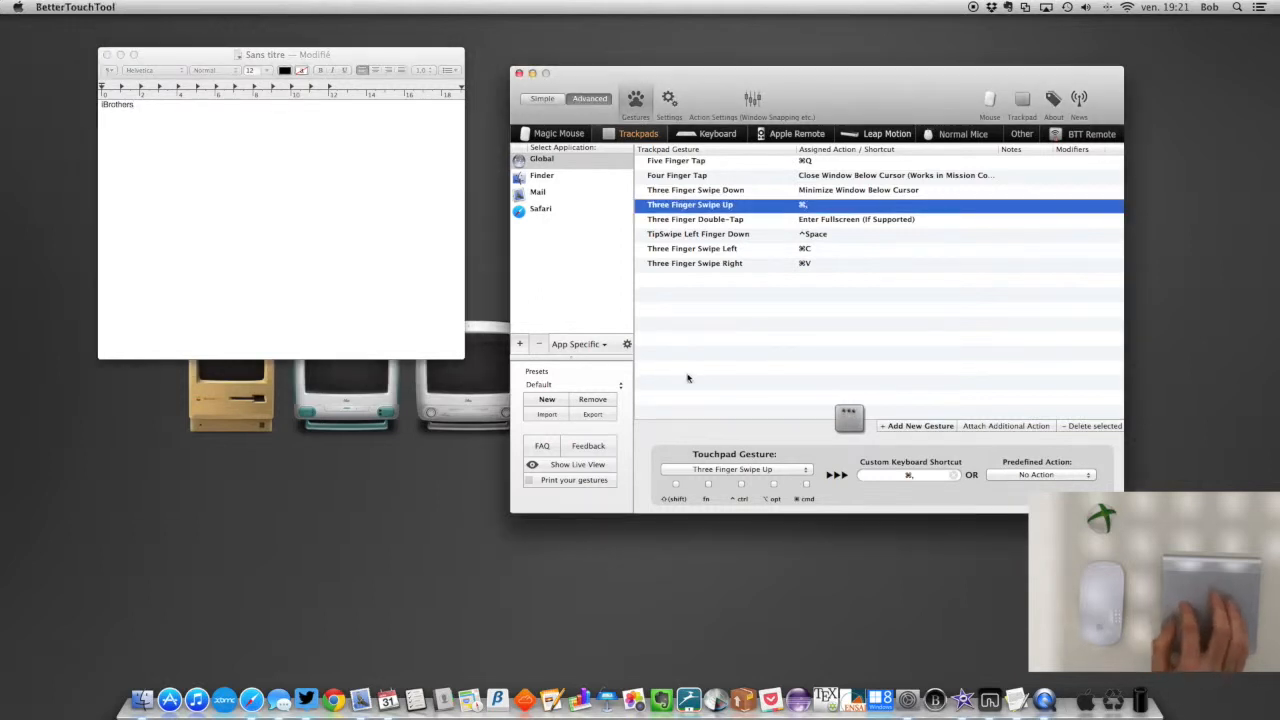
left_click(787, 250)
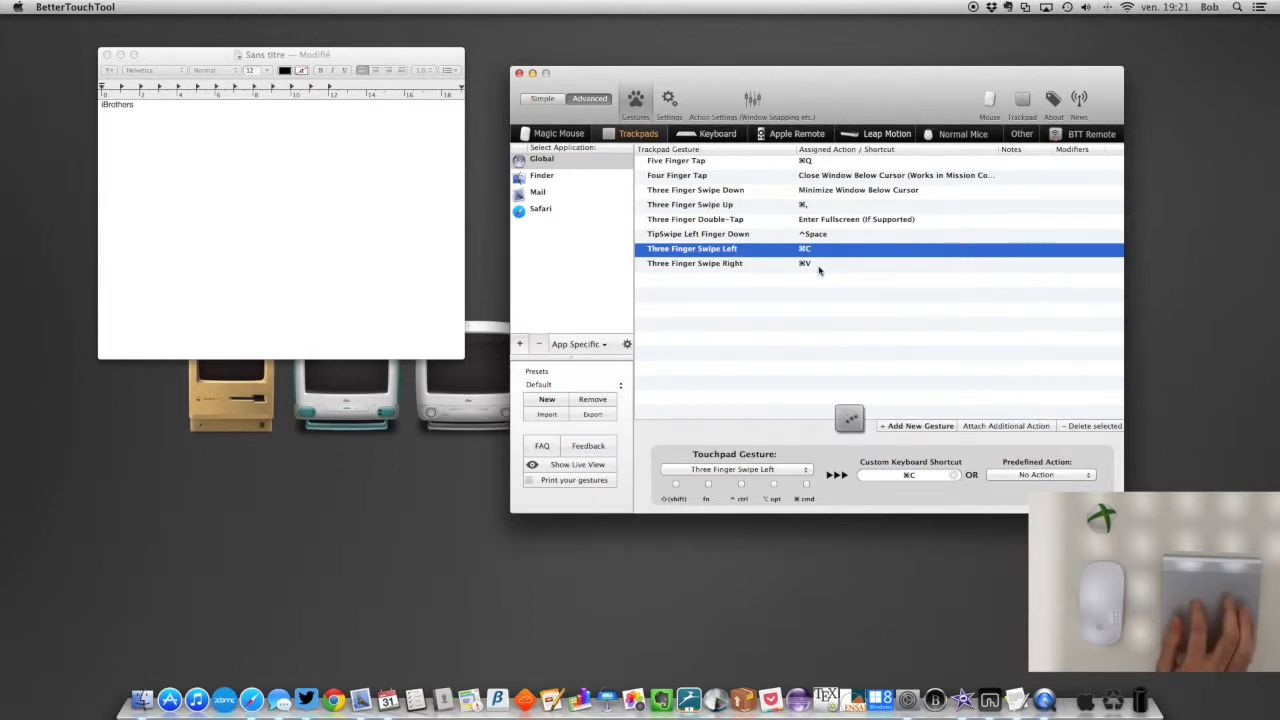
double_click(118, 105)
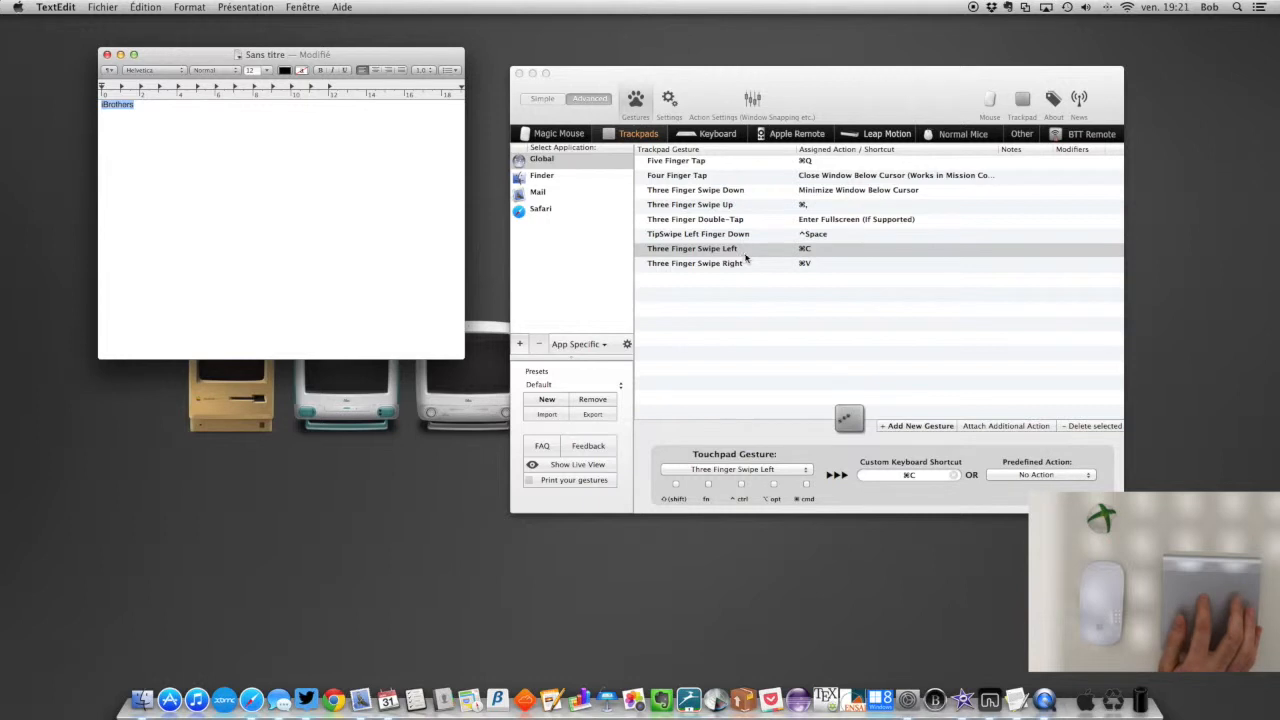
left_click(198, 149)
key("super+v")
key("super+v")
key("super+v")
key("super+v")
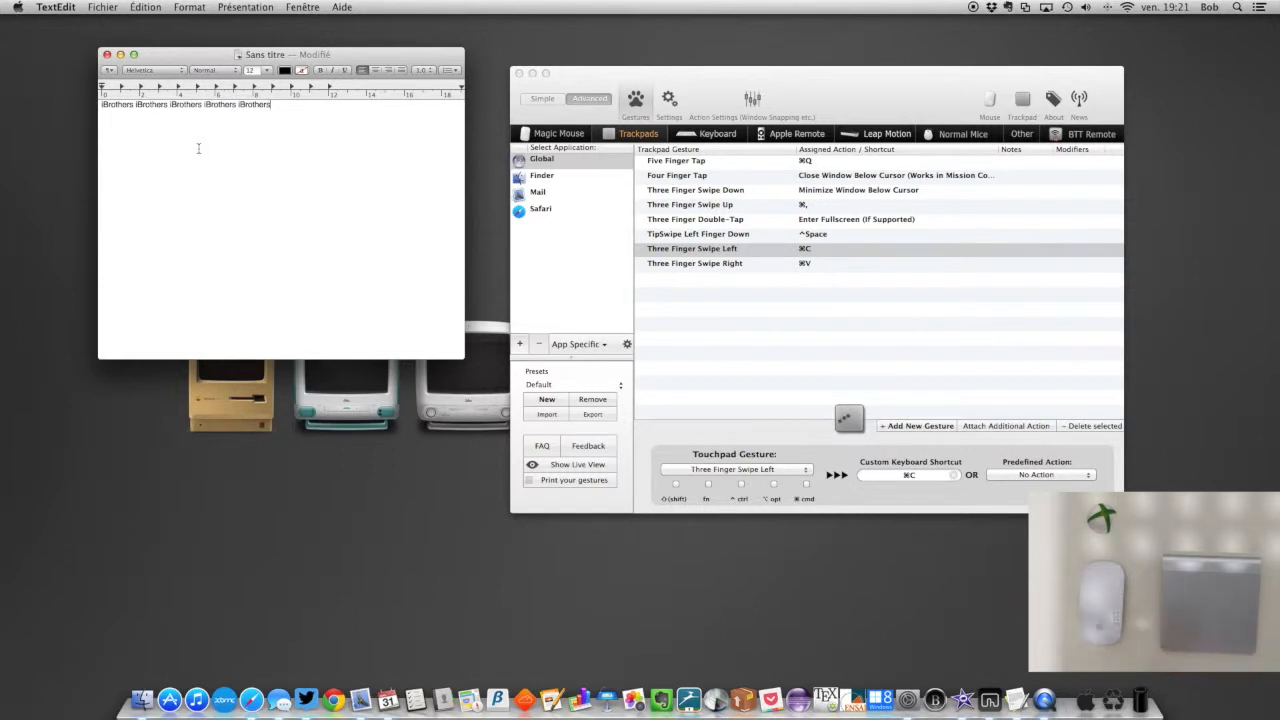
- Show the Magic Mouse gestures, and check BetterTouchTool's accessibility permission in System Preferences before minimizing that window and returning to TextEdit
left_click(538, 134)
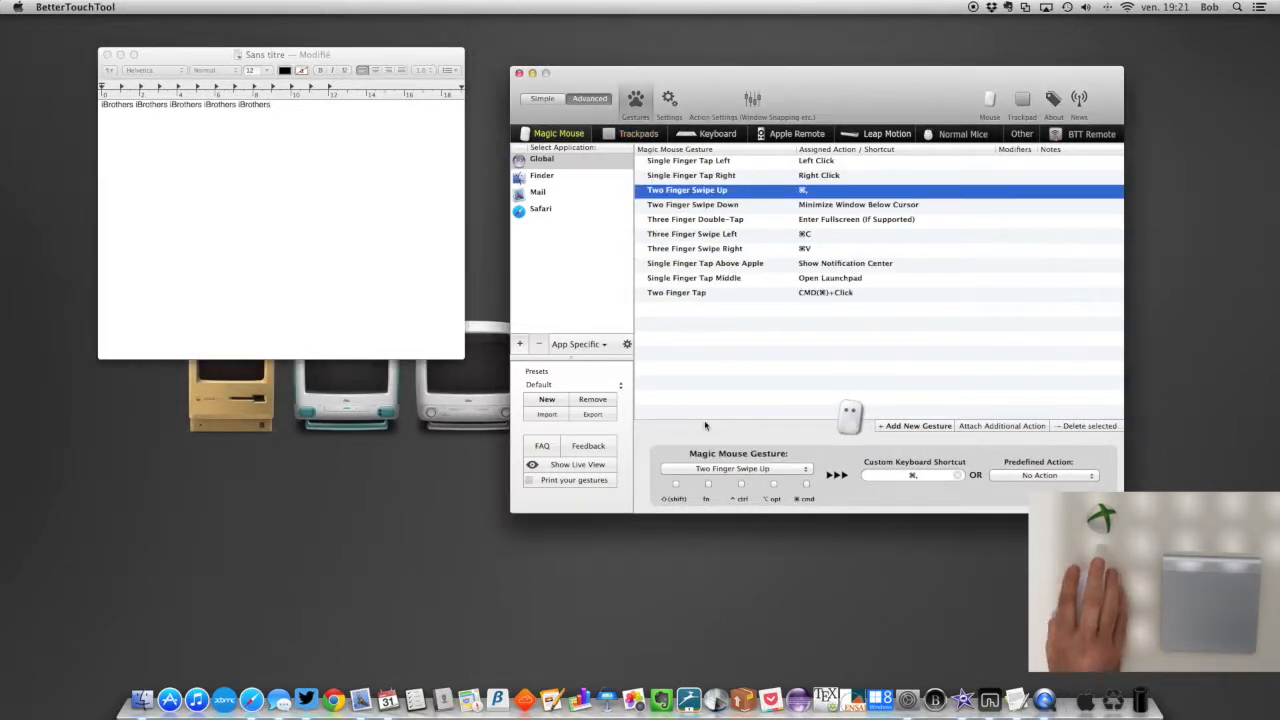
left_click(907, 699)
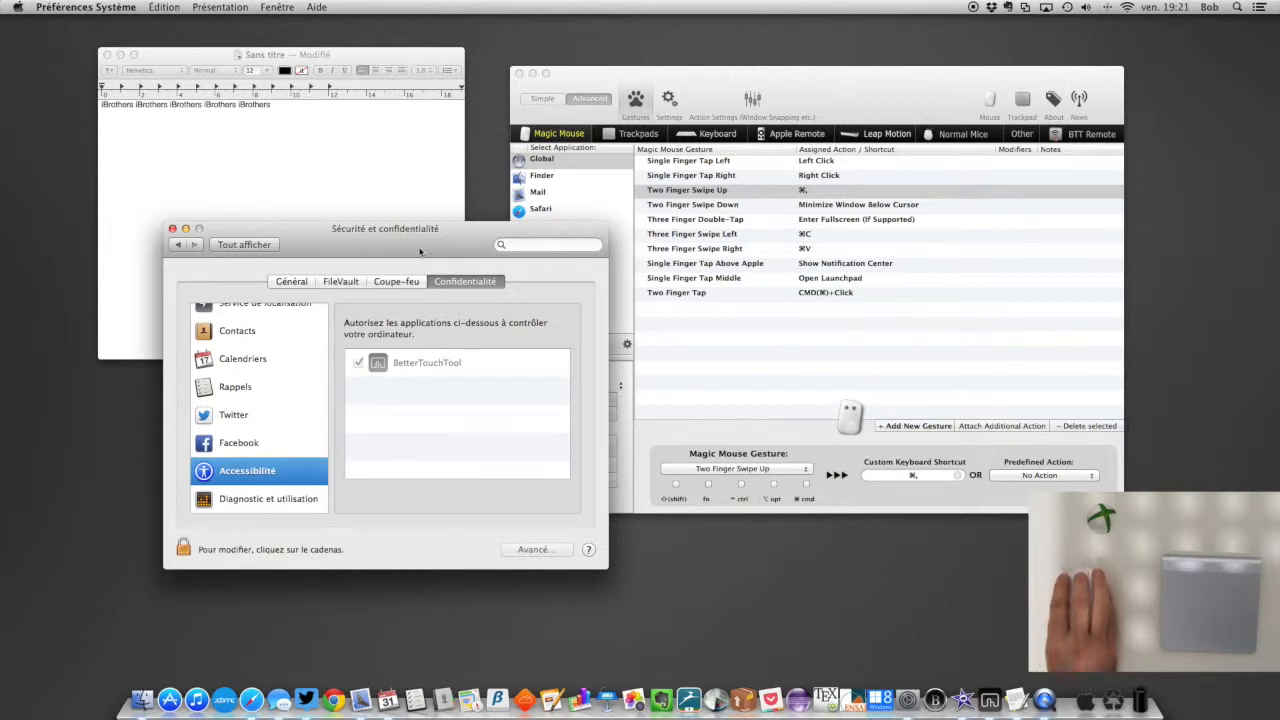
key("super+m")
left_click(333, 112)
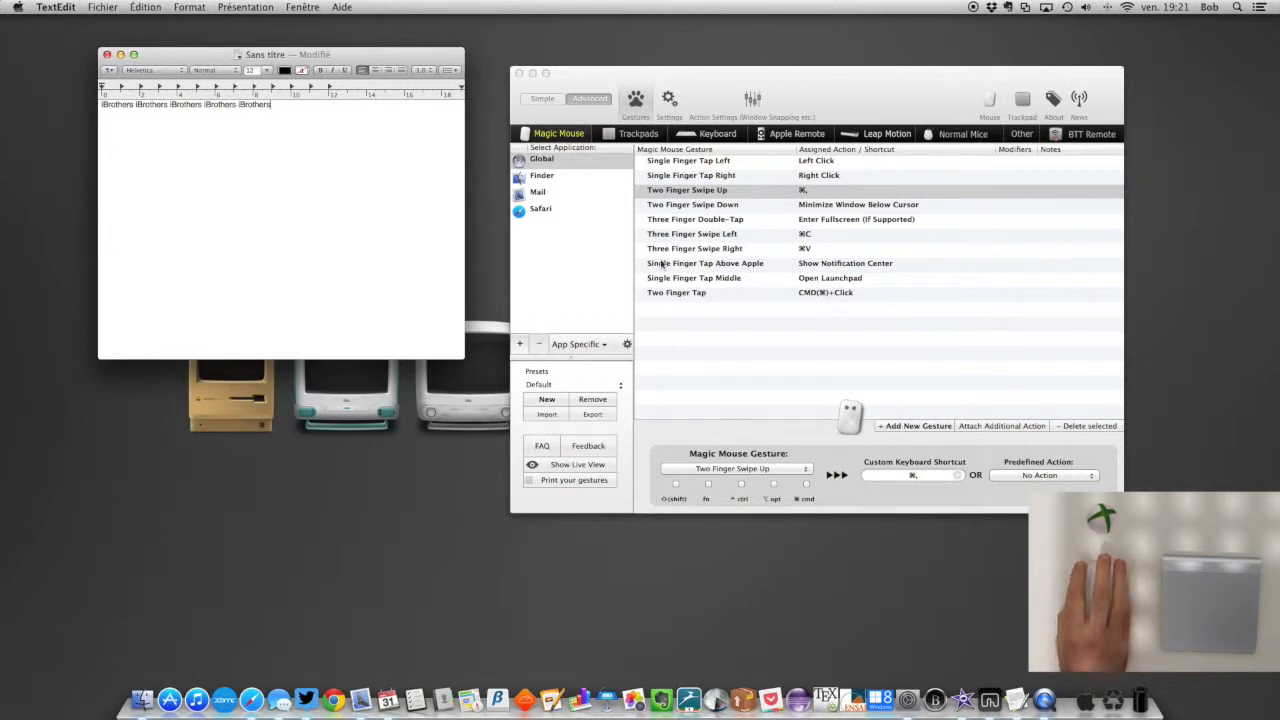
- Examine BetterTouchTool's keyboard shortcut settings, and compare the global Magic Mouse and trackpad gestures
left_click(716, 134)
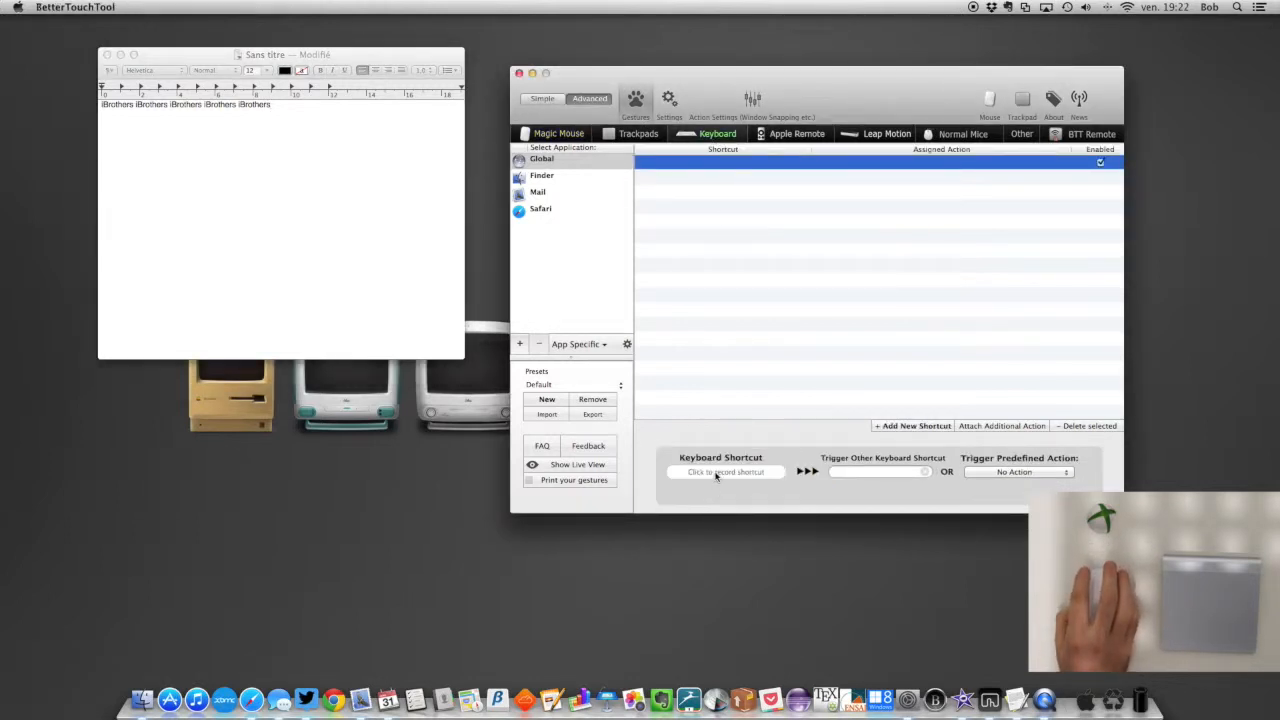
mouse_move(882, 472)
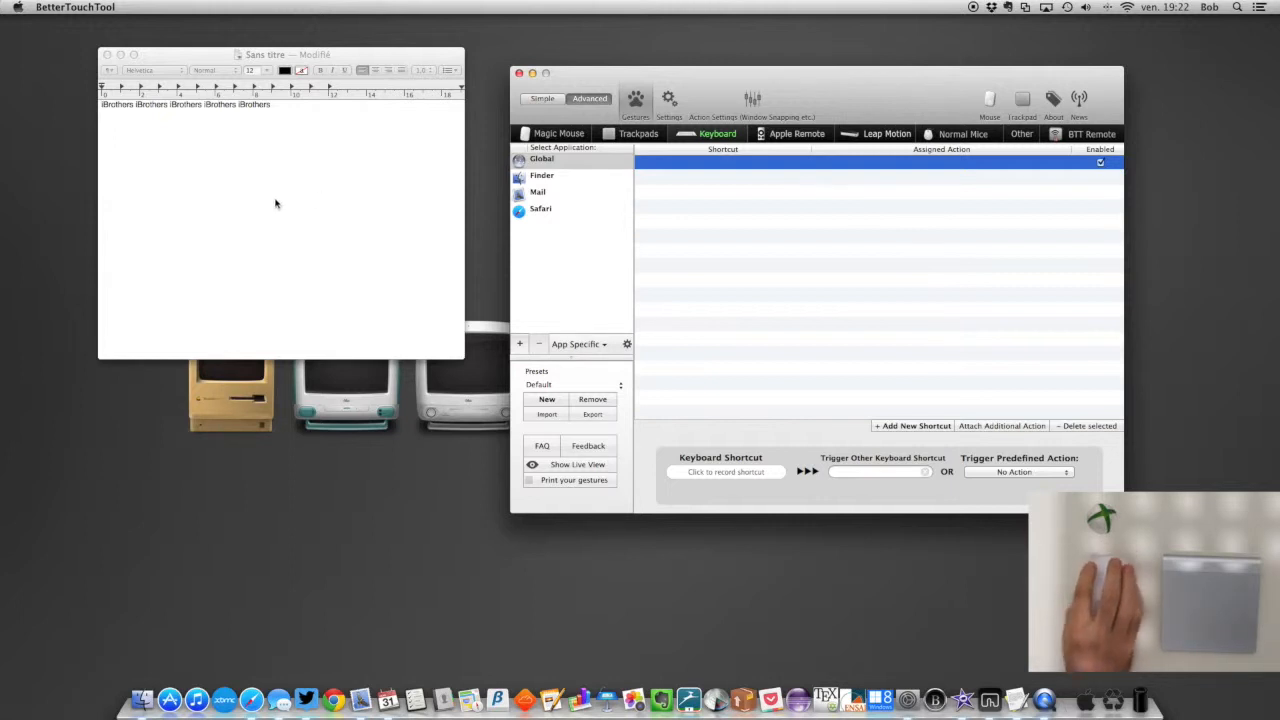
left_click(617, 137)
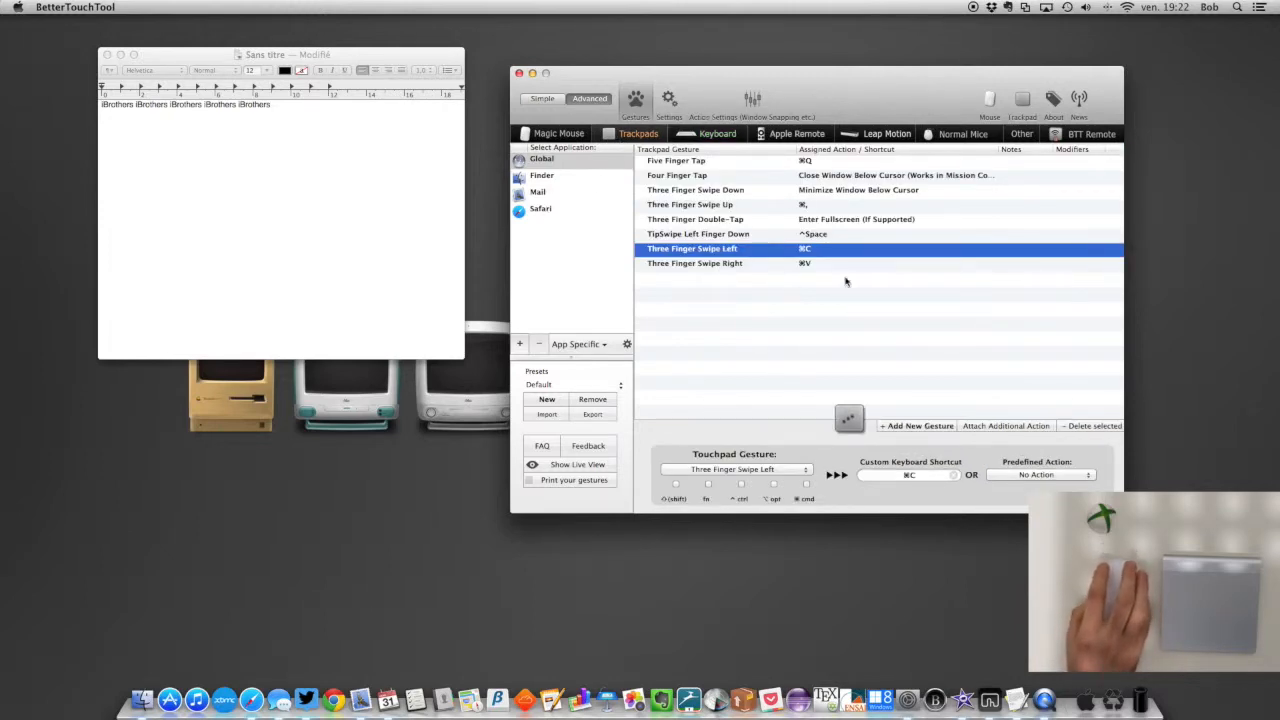
left_click(565, 134)
left_click(630, 136)
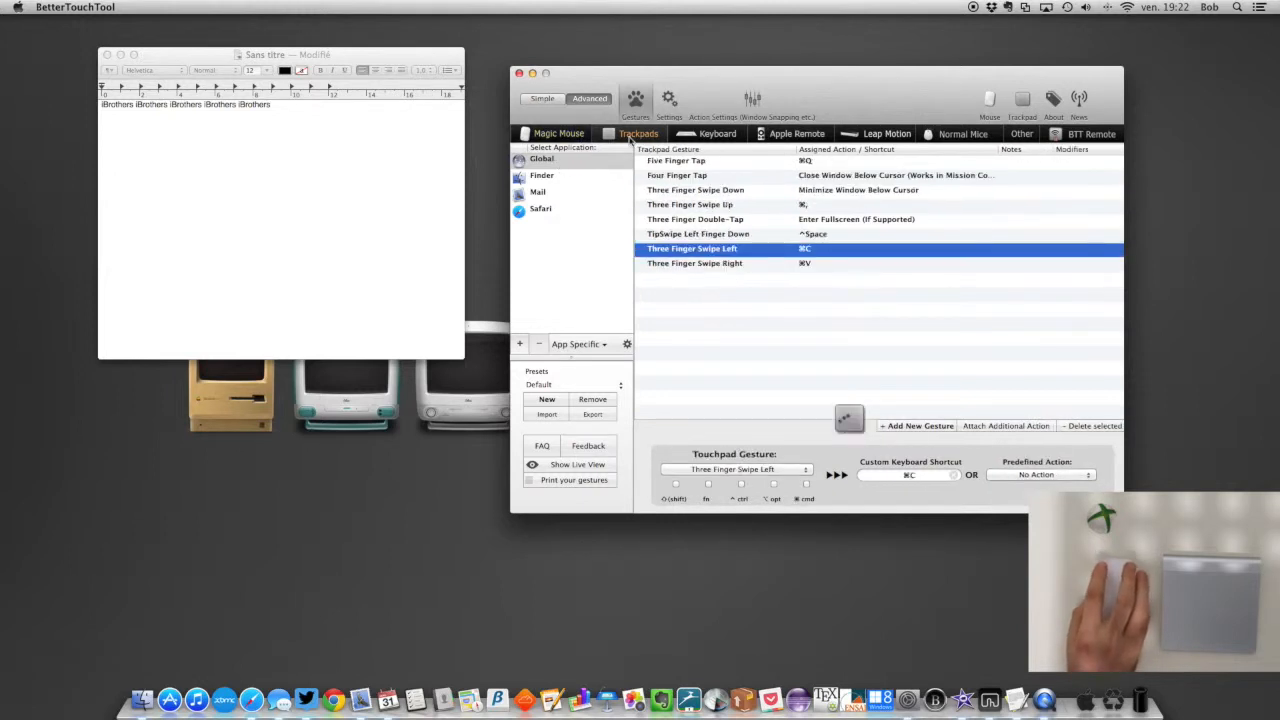
- Show the trackpad gestures specific to Safari and select TipTap Left to examine its shortcut
left_click(566, 199)
left_click(567, 211)
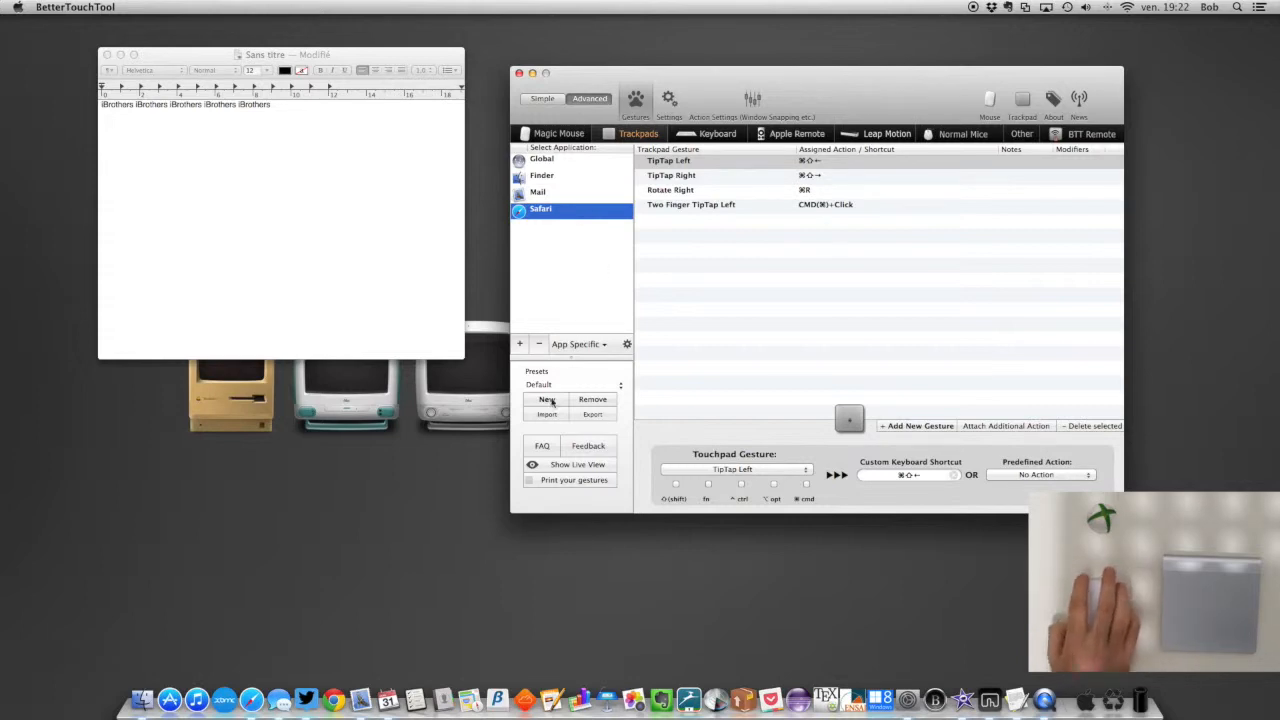
left_click(680, 162)
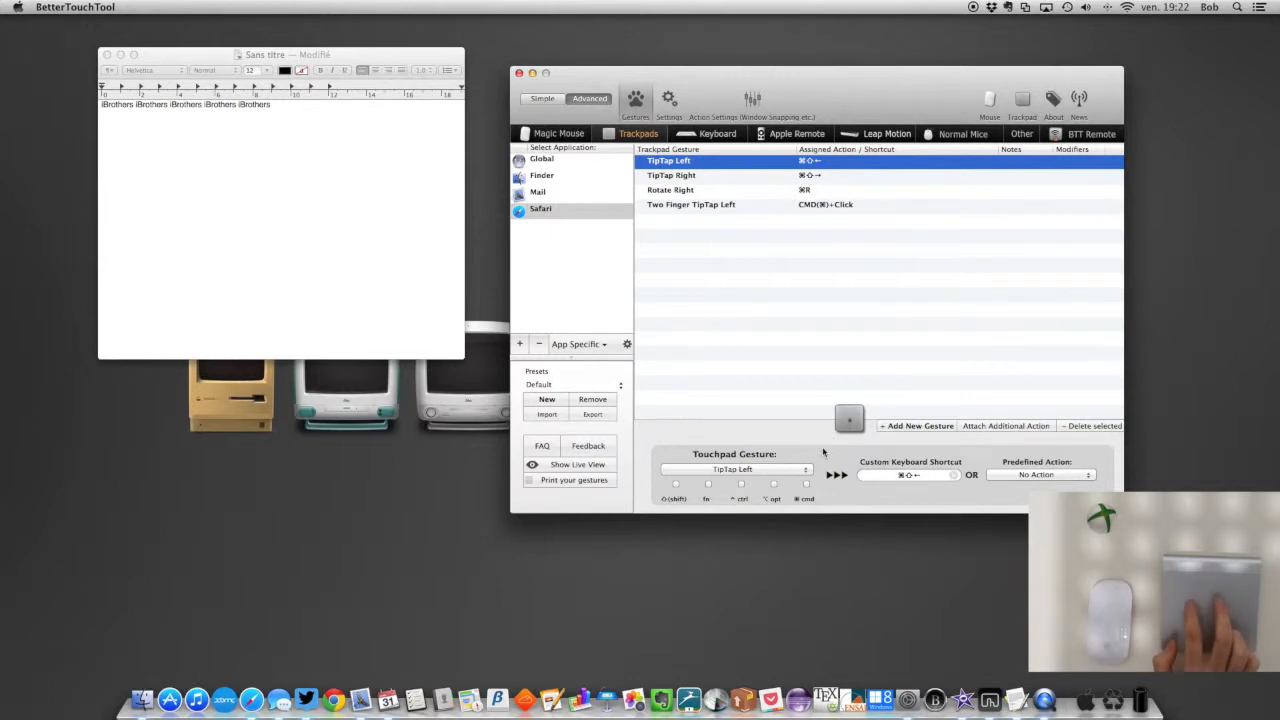
- Switch to Safari and load ibrothers.fr in the tab showing the BetterTouchTool documentation
left_click(251, 699)
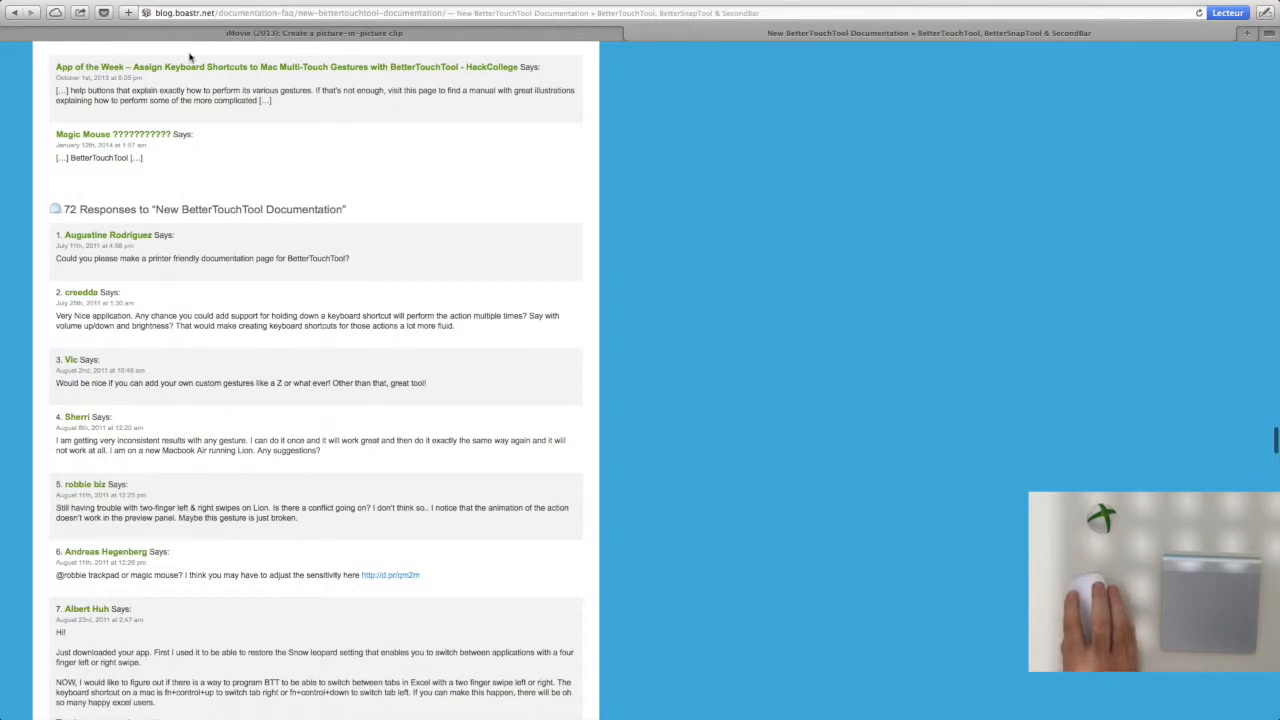
double_click(299, 12)
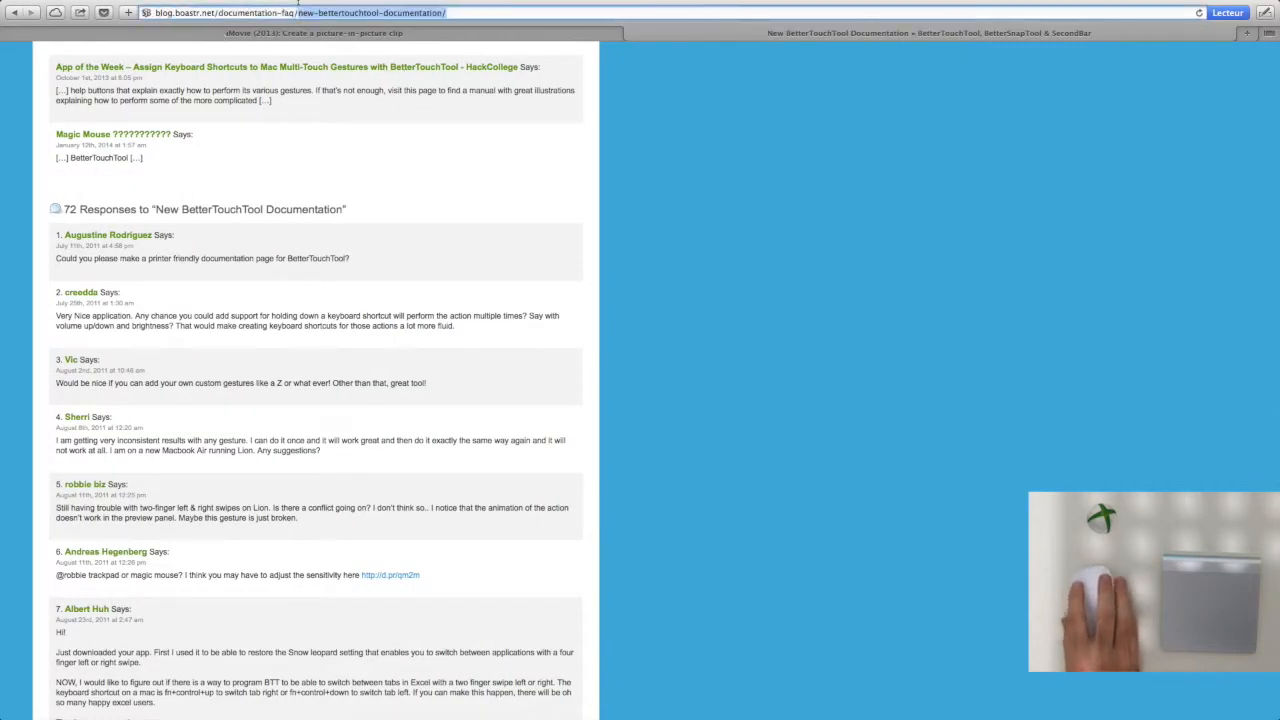
mouse_move(298, 1)
left_click(330, 46)
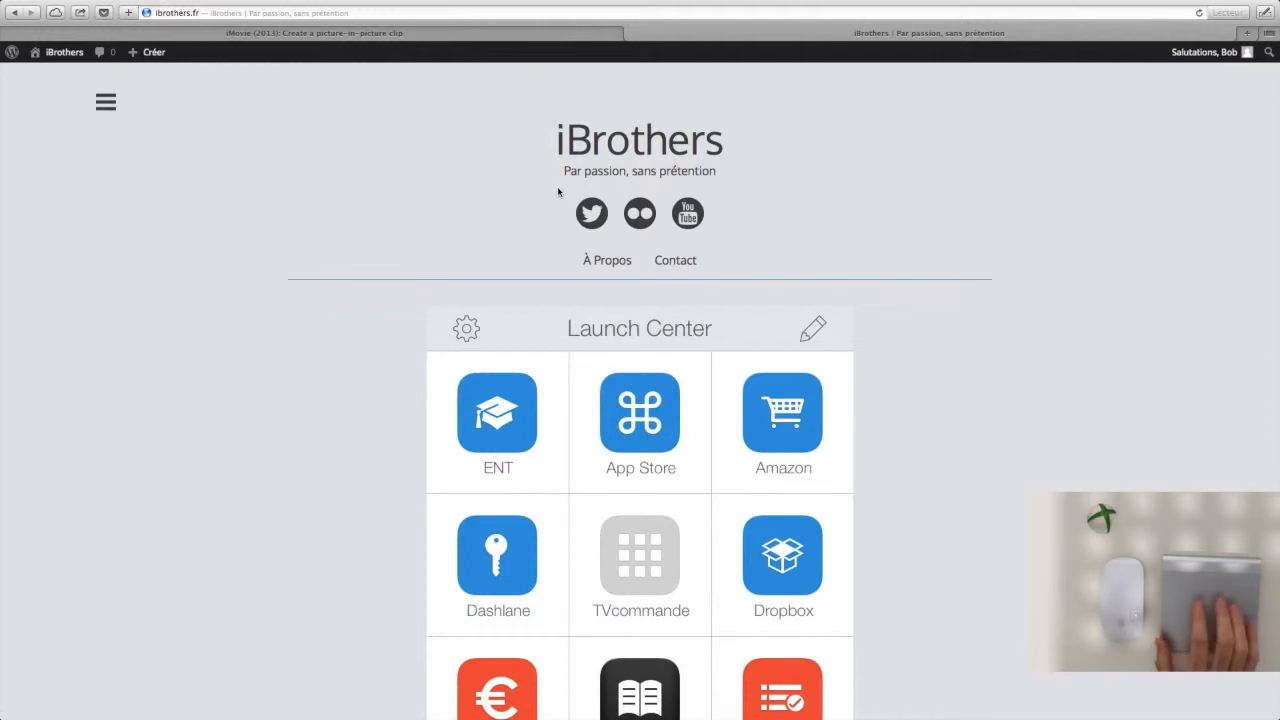
- Switch to the iMovie picture-in-picture tab, and check the TipTap shortcuts in BetterTouchTool before returning to Safari
left_click(364, 36)
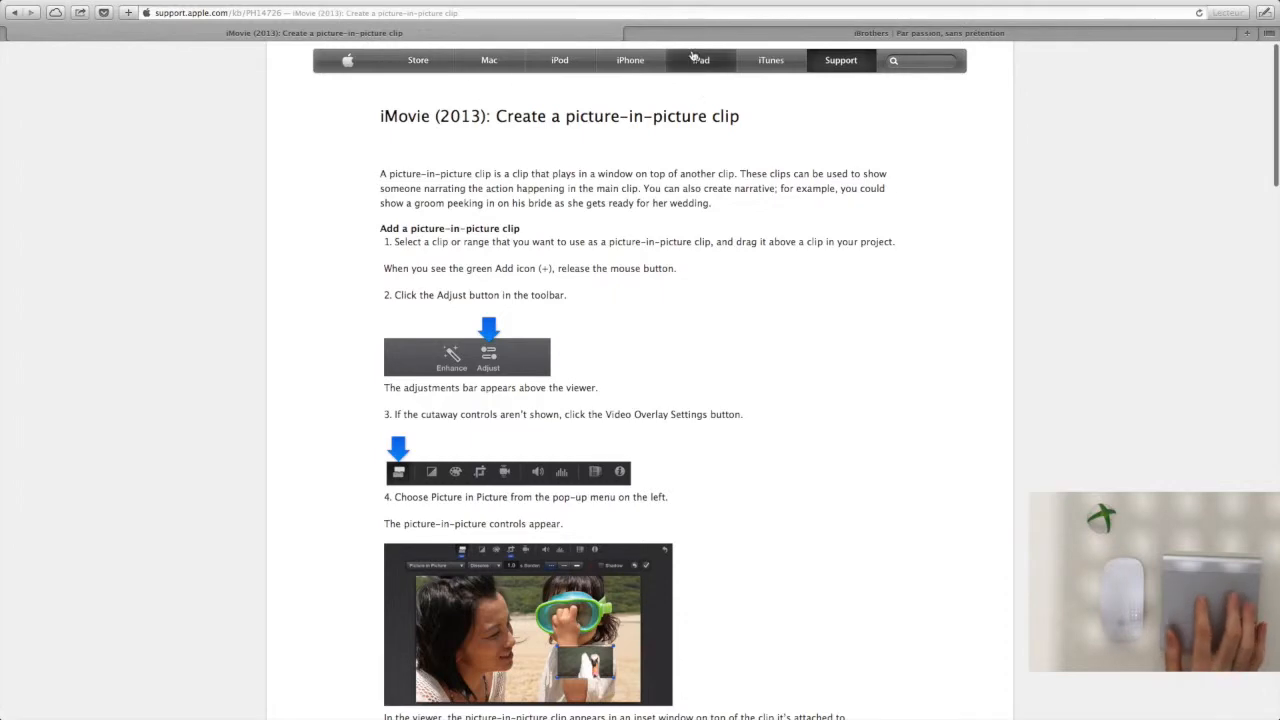
key("ctrl+Left")
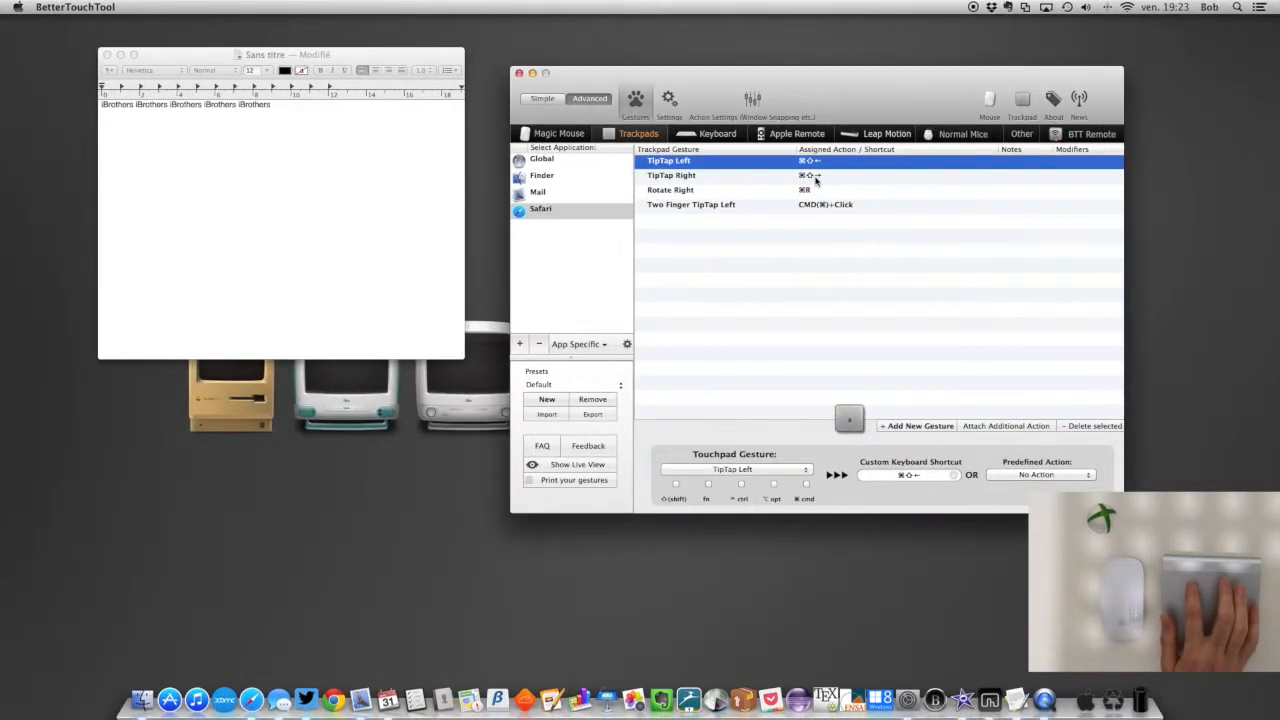
key("ctrl+Right")
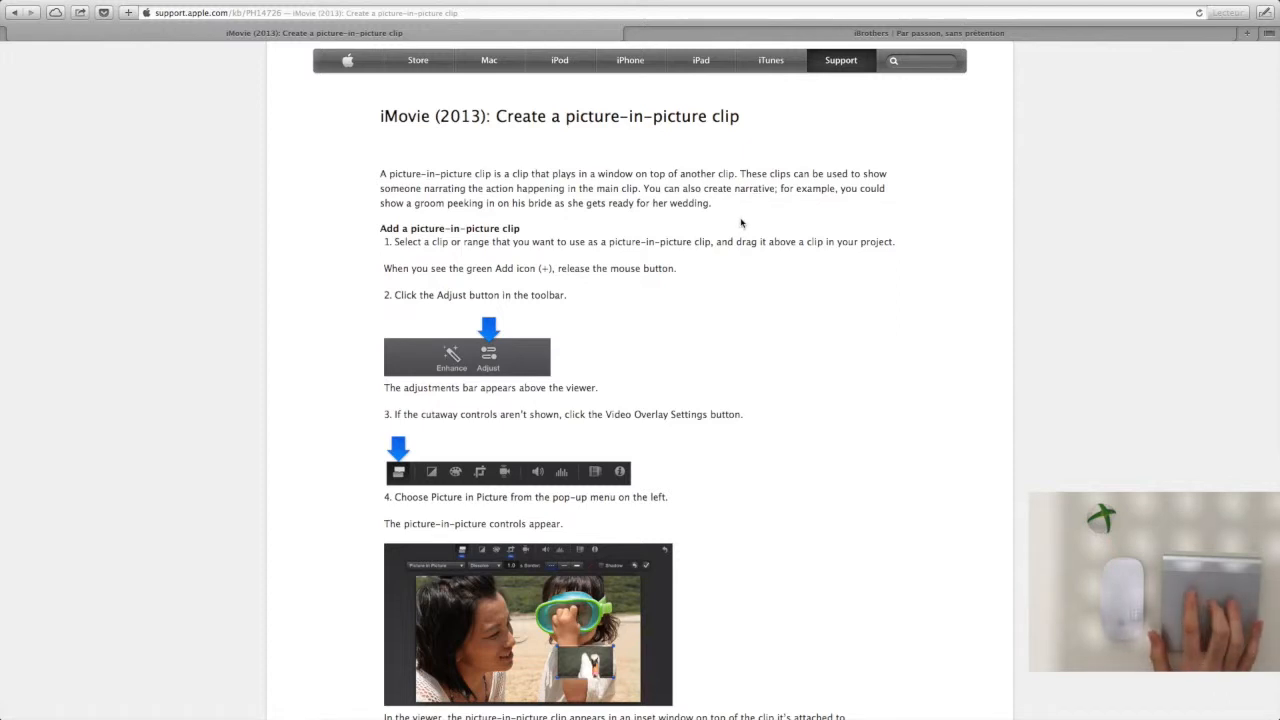
- Test the trackpad's TipTap Left and TipTap Right gestures by switching repeatedly between the iMovie and iBrothers tabs in Safari
key("ctrl+Tab")
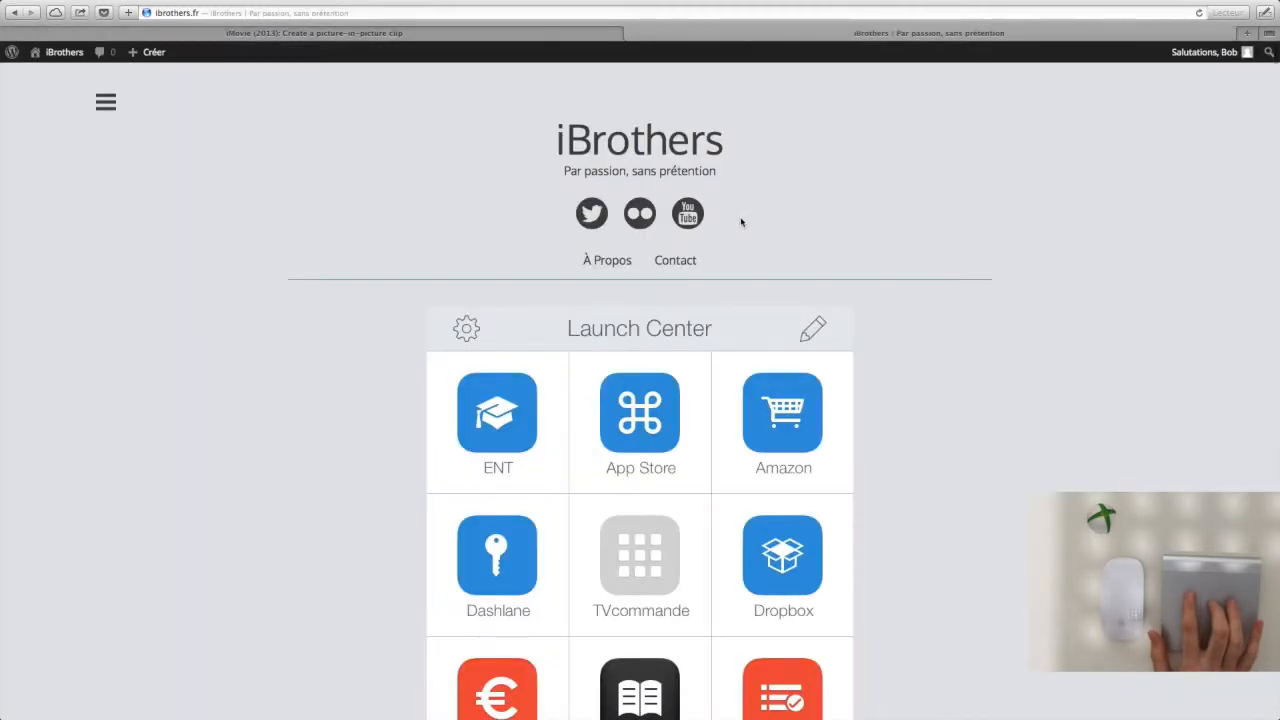
key("ctrl+shift+Tab")
key("ctrl+Tab")
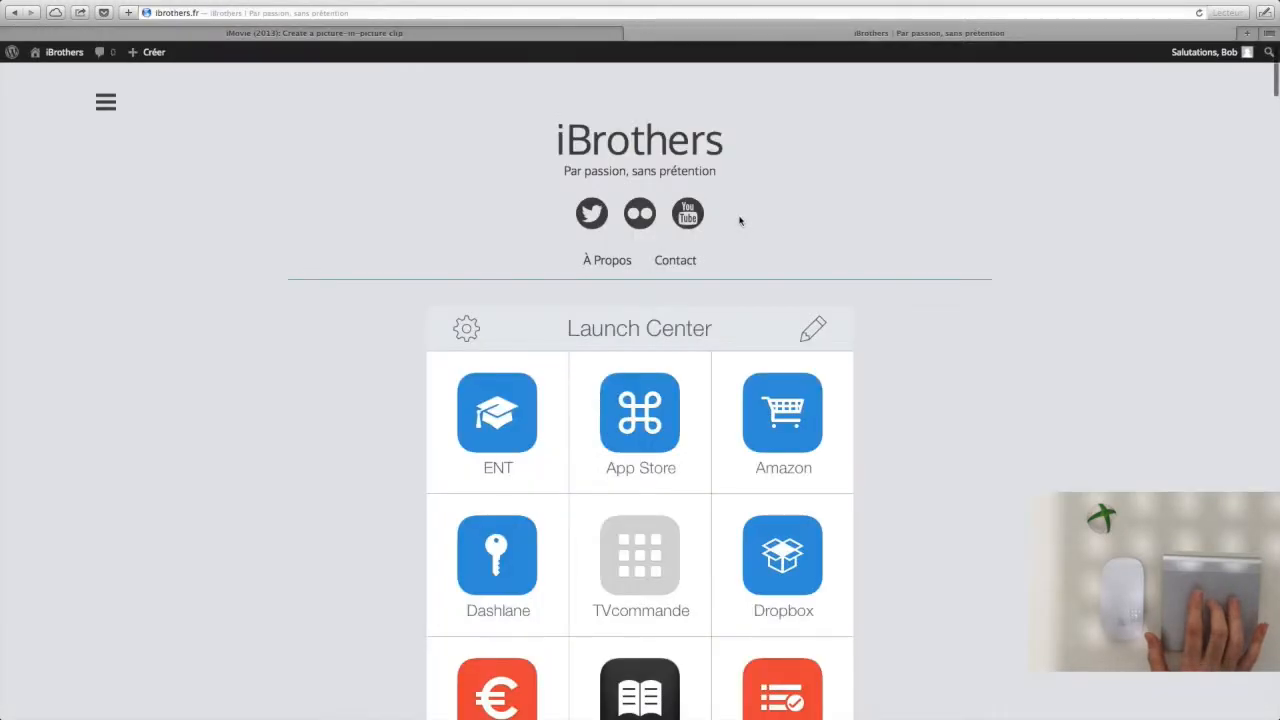
key("ctrl+shift+Tab")
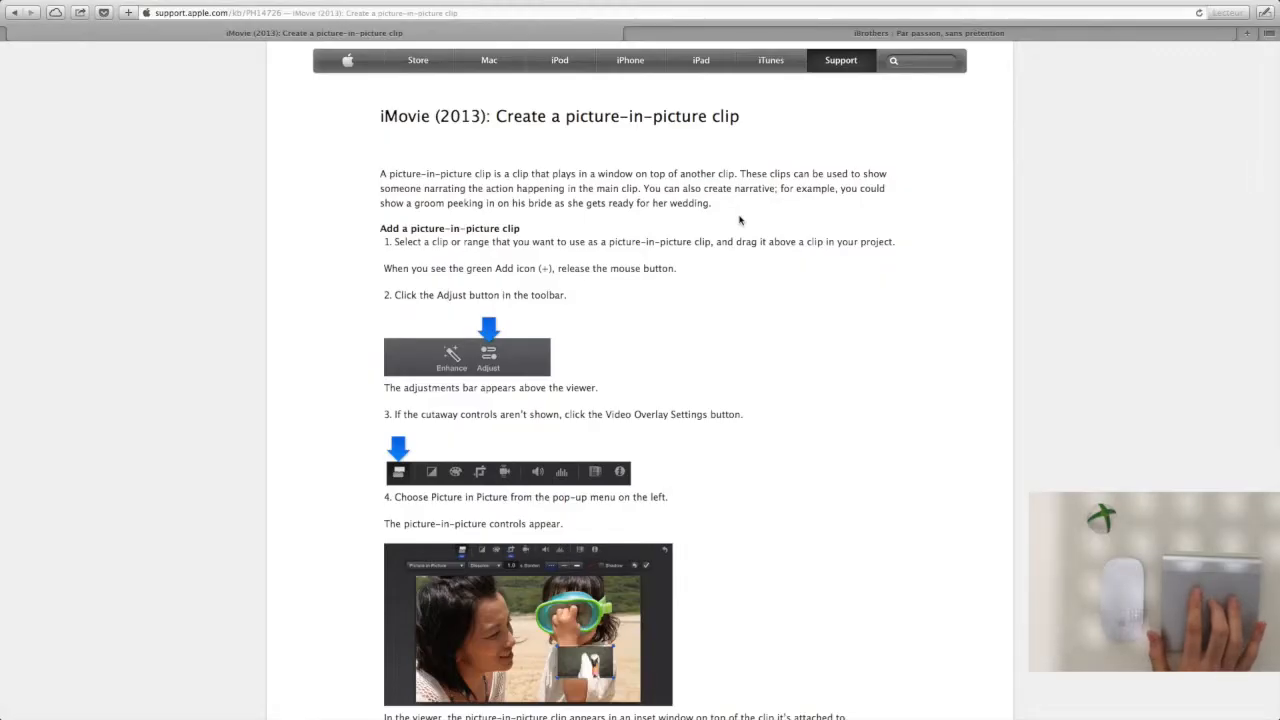
key("ctrl+Tab")
key("ctrl+shift+Tab")
key("ctrl+Tab")
key("ctrl+shift+Tab")
key("ctrl+Tab")
key("ctrl+shift+Tab")
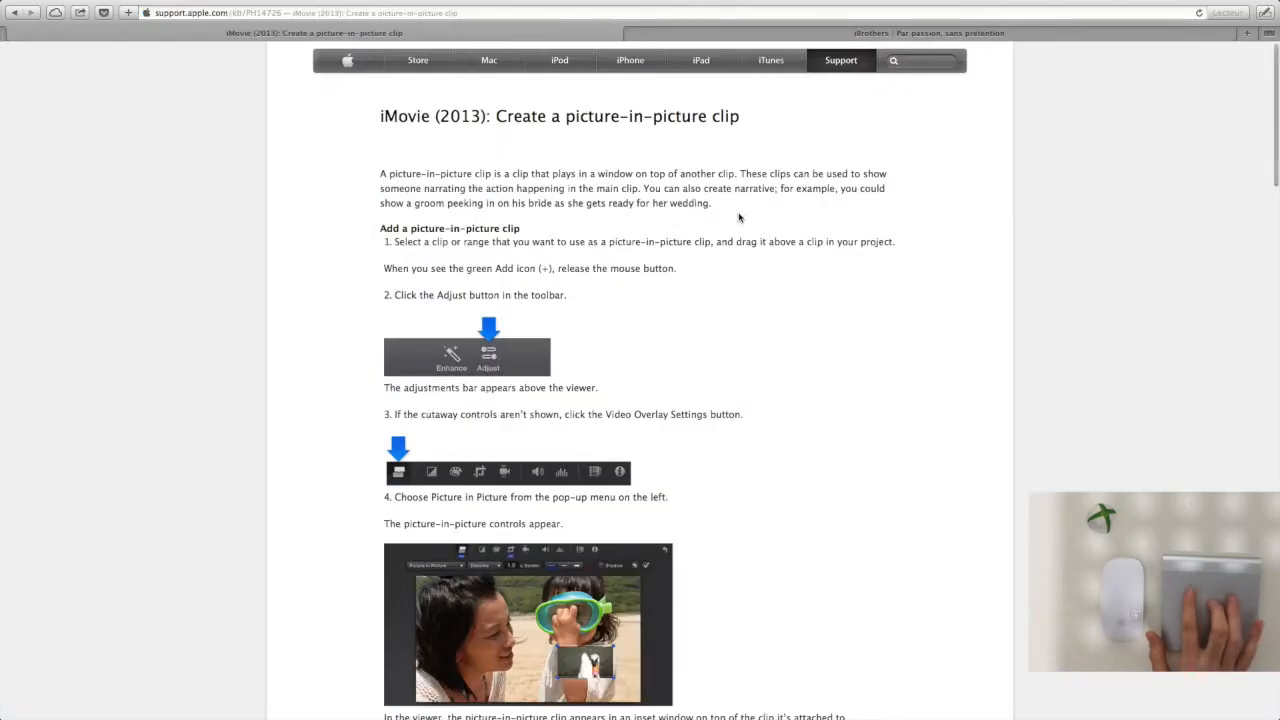
key("ctrl+Tab")
key("ctrl+shift+Tab")
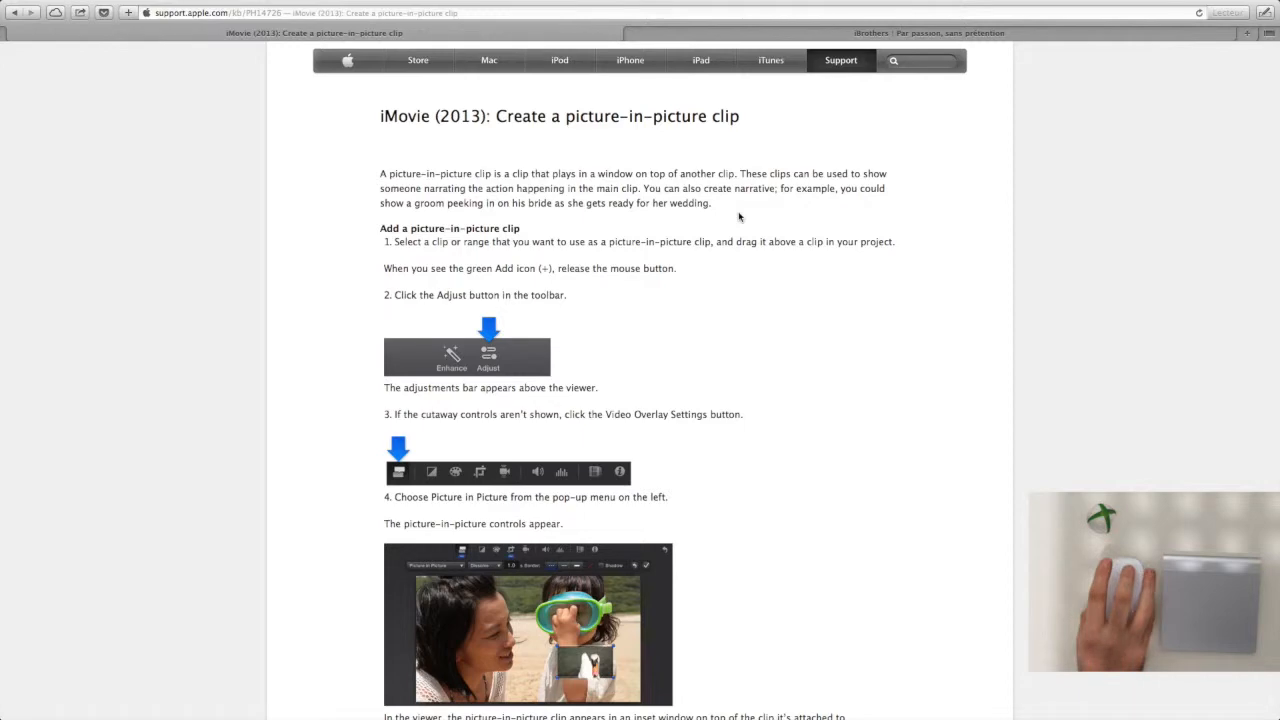
- Test the same TipTap gestures on the Magic Mouse by alternating between the two Safari tabs, ending on the iBrothers page
key("ctrl+Tab")
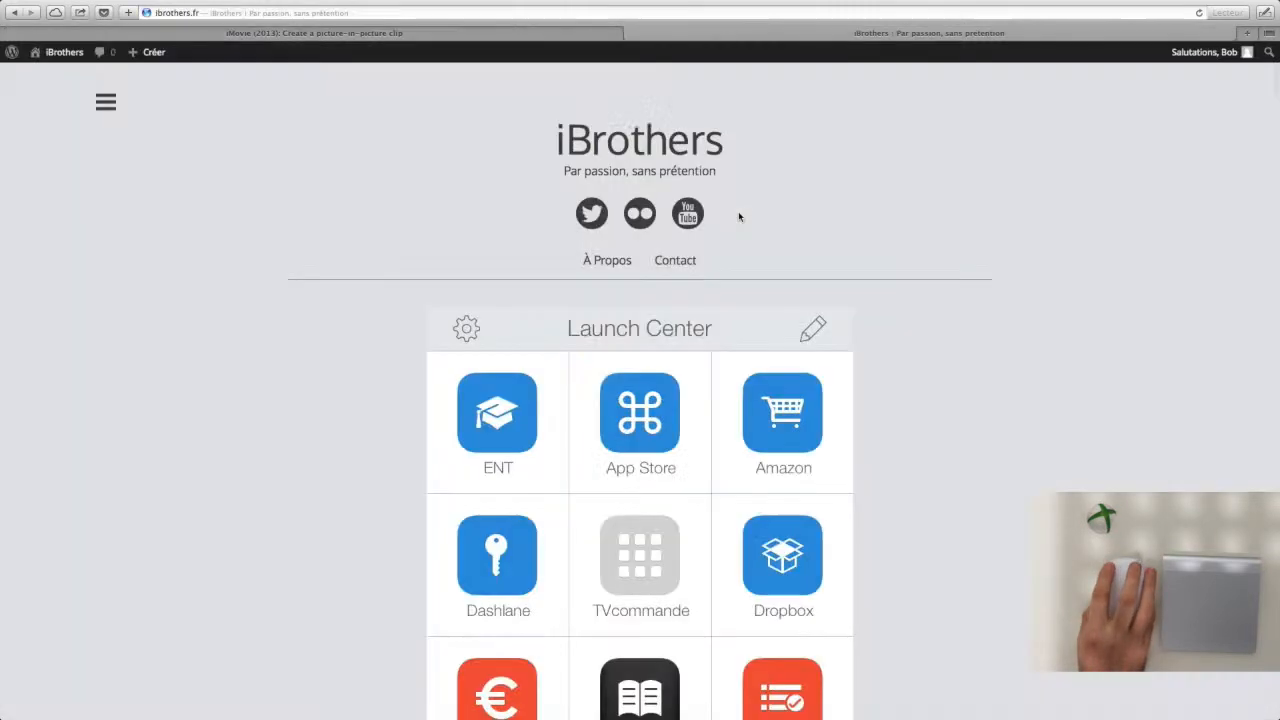
key("ctrl+shift+Tab")
key("ctrl+Tab")
key("ctrl+shift+Tab")
key("ctrl+Tab")
key("ctrl+shift+Tab")
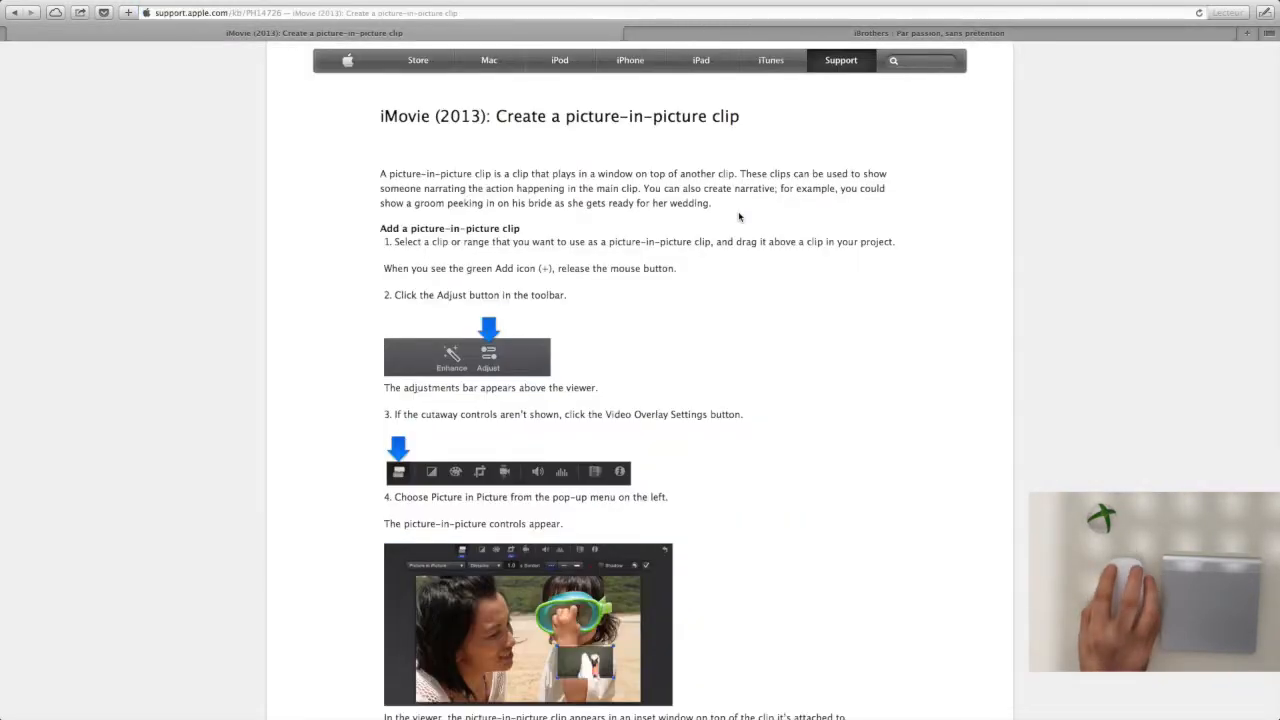
key("ctrl+Tab")
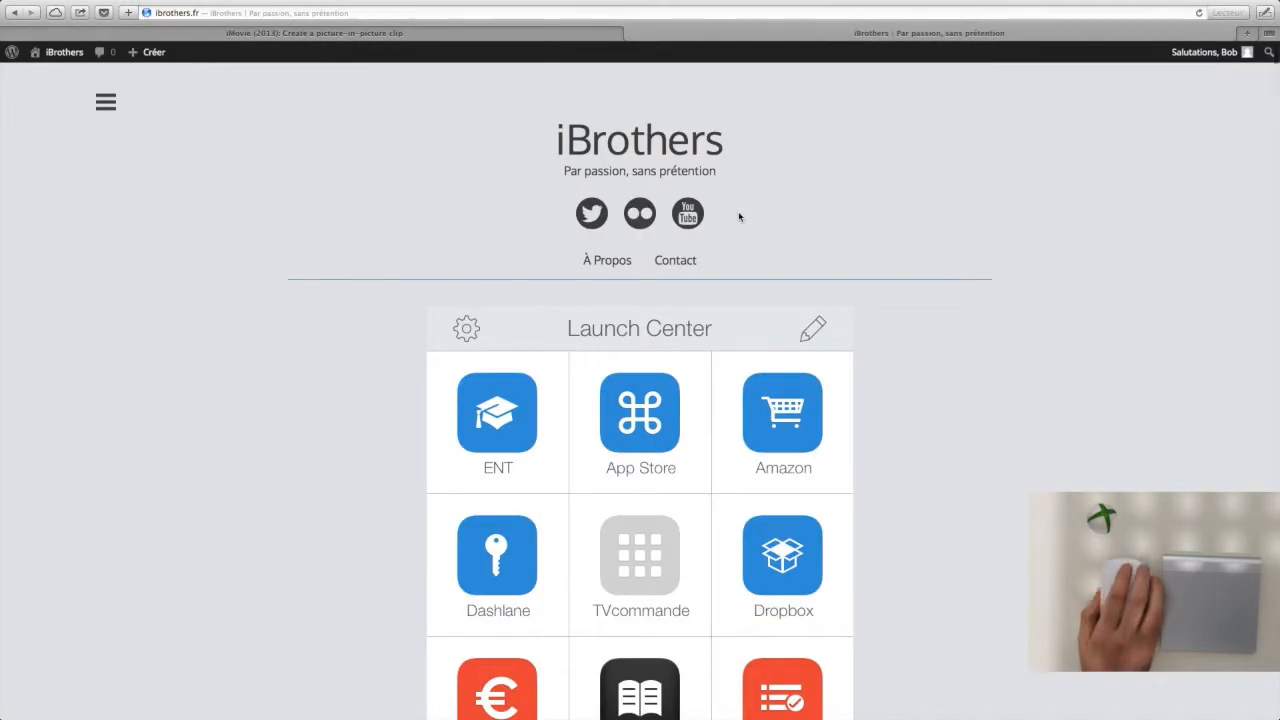
- Return to BetterTouchTool and examine the Magic Mouse gestures specific to Safari
key("ctrl+Left")
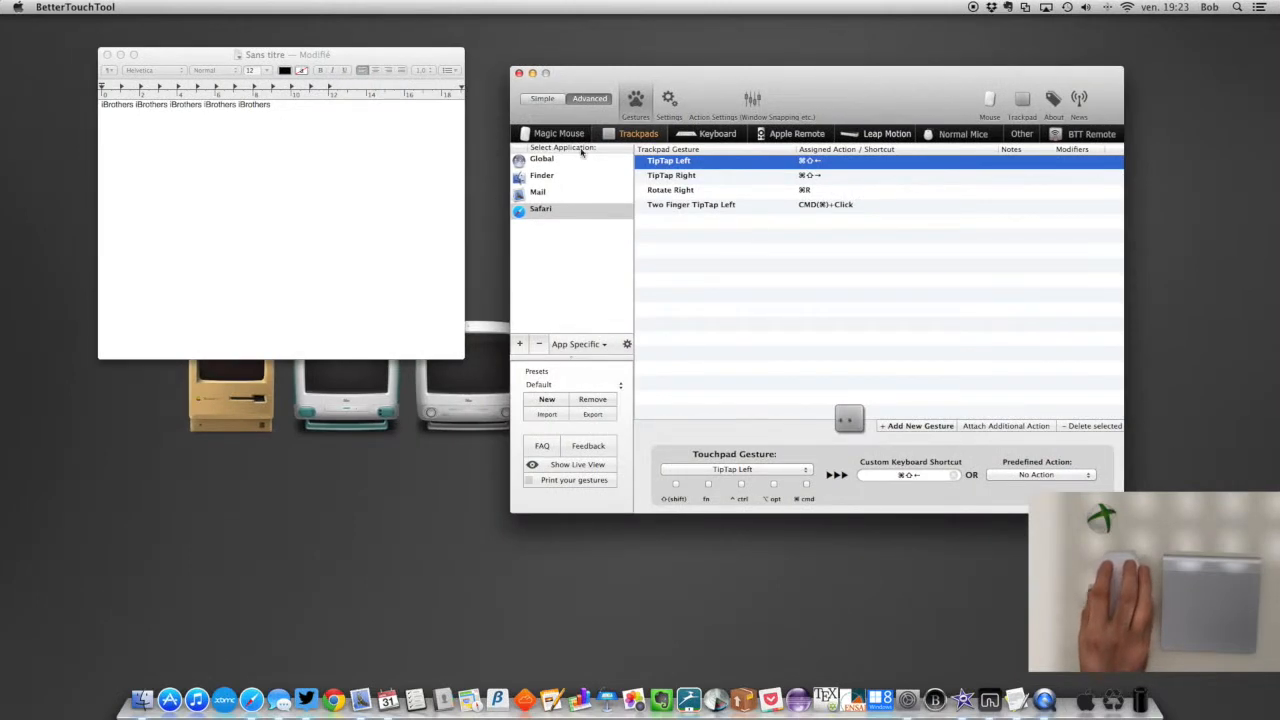
left_click(556, 133)
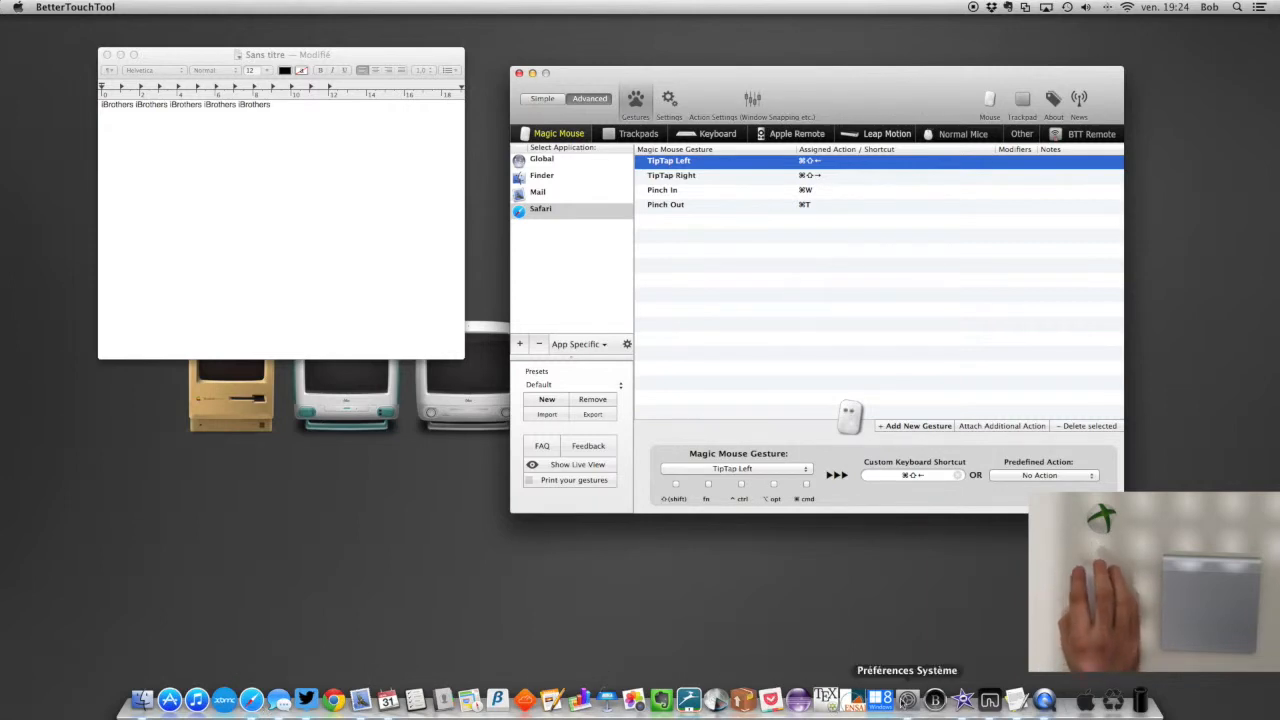
- Switch to Byword and open the BetterTouchTool text document stored in iCloud
left_click(935, 700)
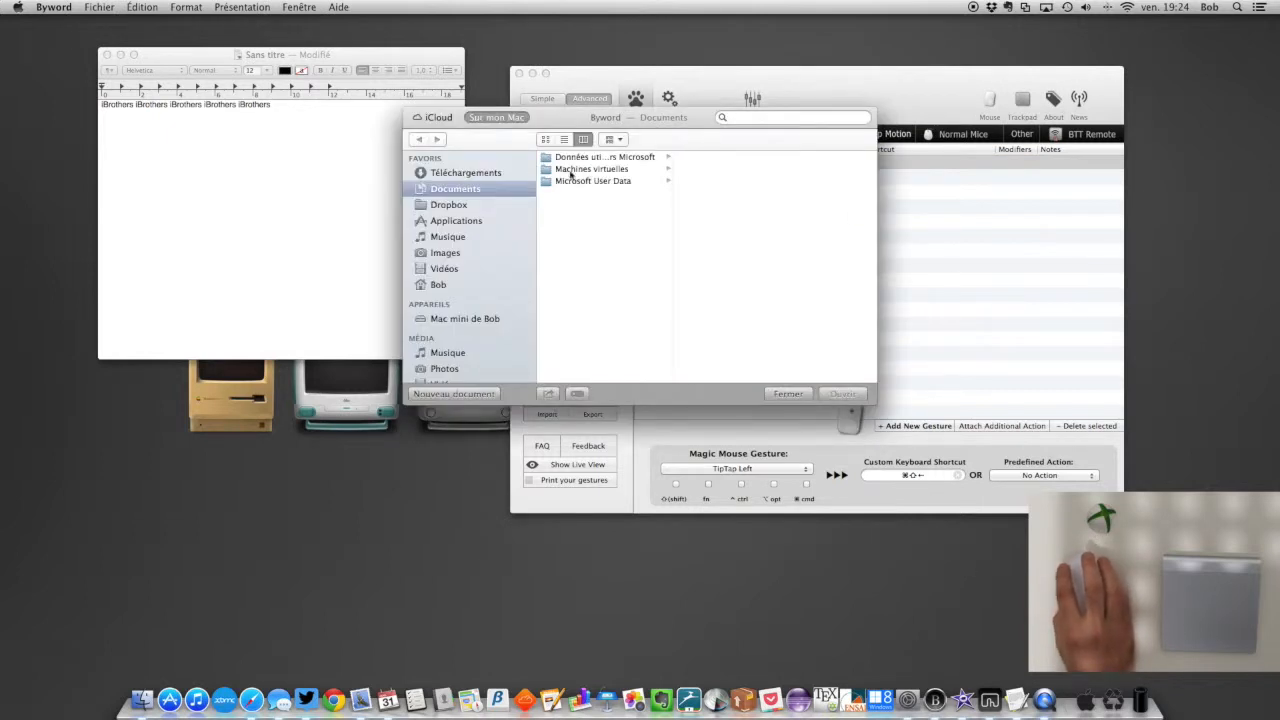
left_click(436, 117)
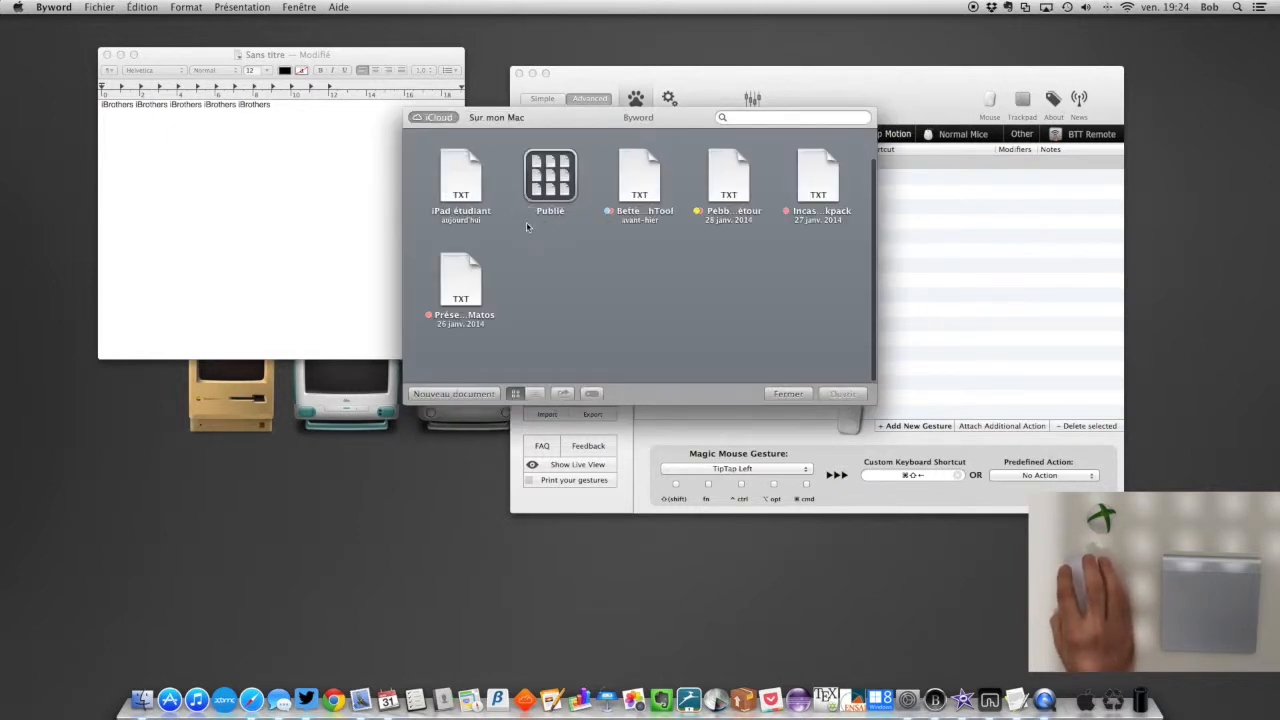
double_click(635, 178)
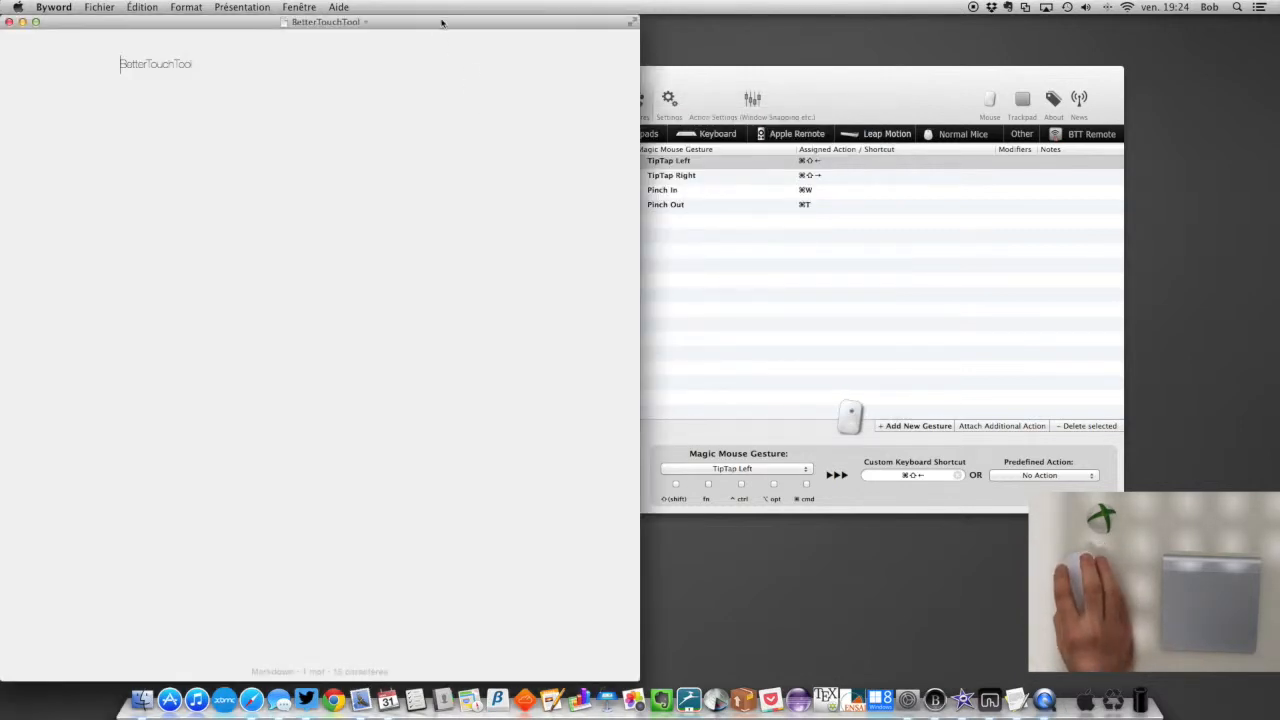
- Show the Window Snapping action settings in BetterTouchTool and move its window beside the Byword document
left_click(760, 104)
left_click(755, 101)
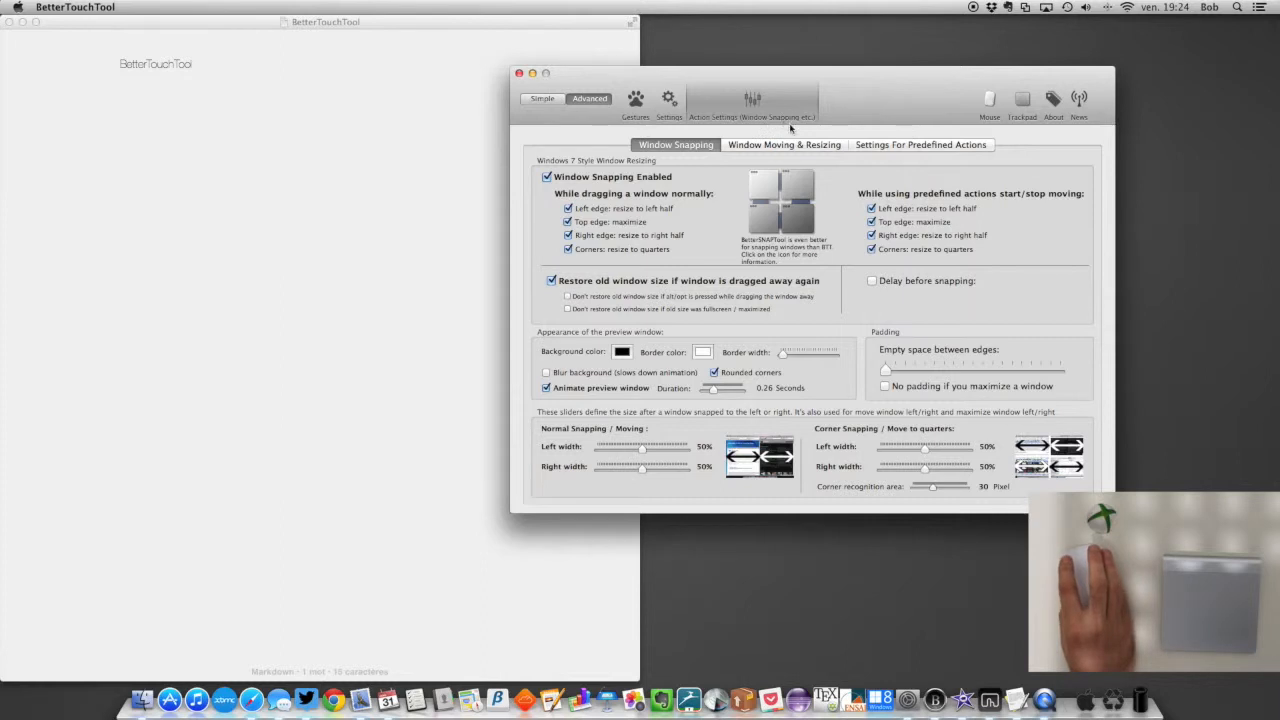
left_click_drag(839, 109, 973, 77)
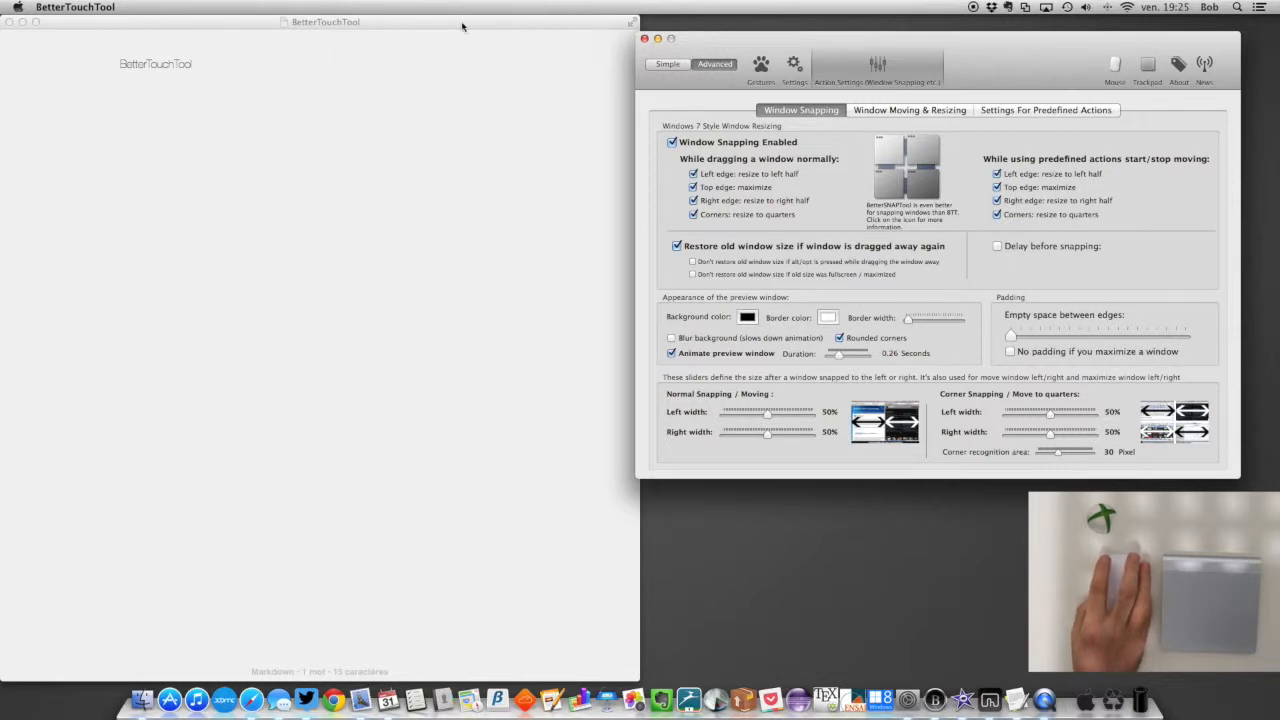
- Test window snapping on the Byword document with the left screen edge and the left corners, ending in the lower-left quarter
left_click_drag(462, 26, 0, 287)
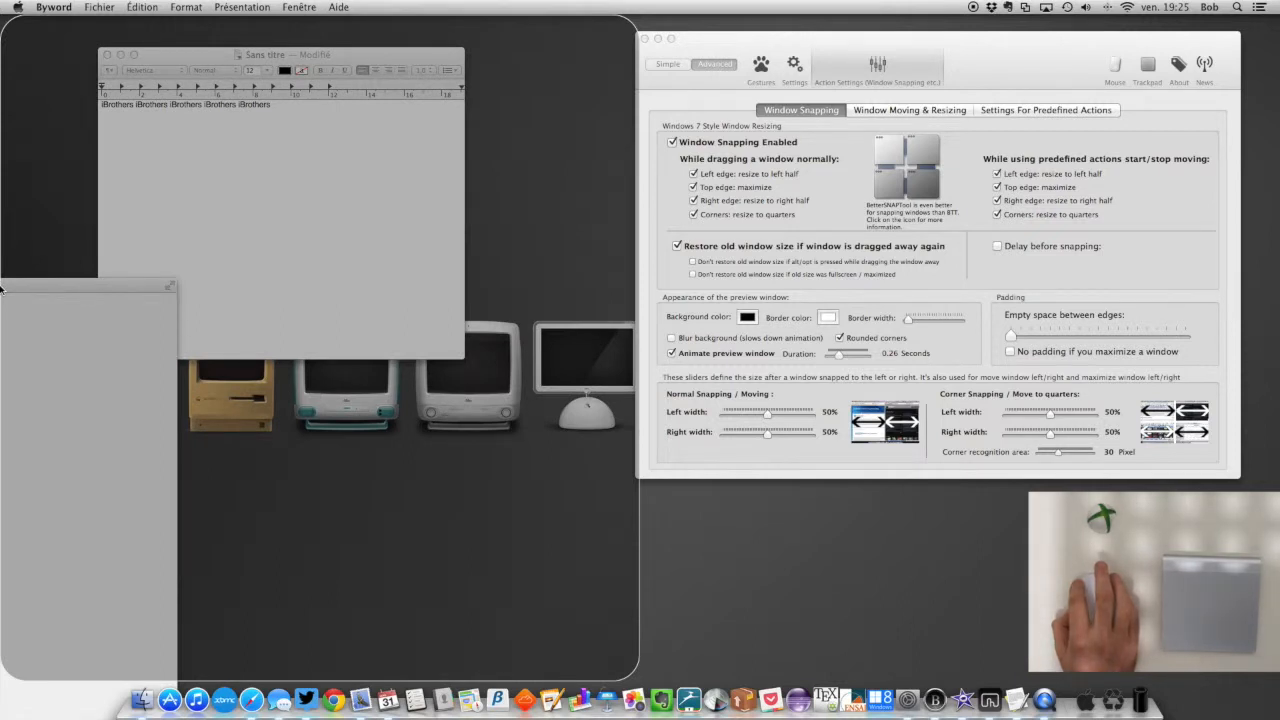
left_click_drag(0, 287, 0, 287)
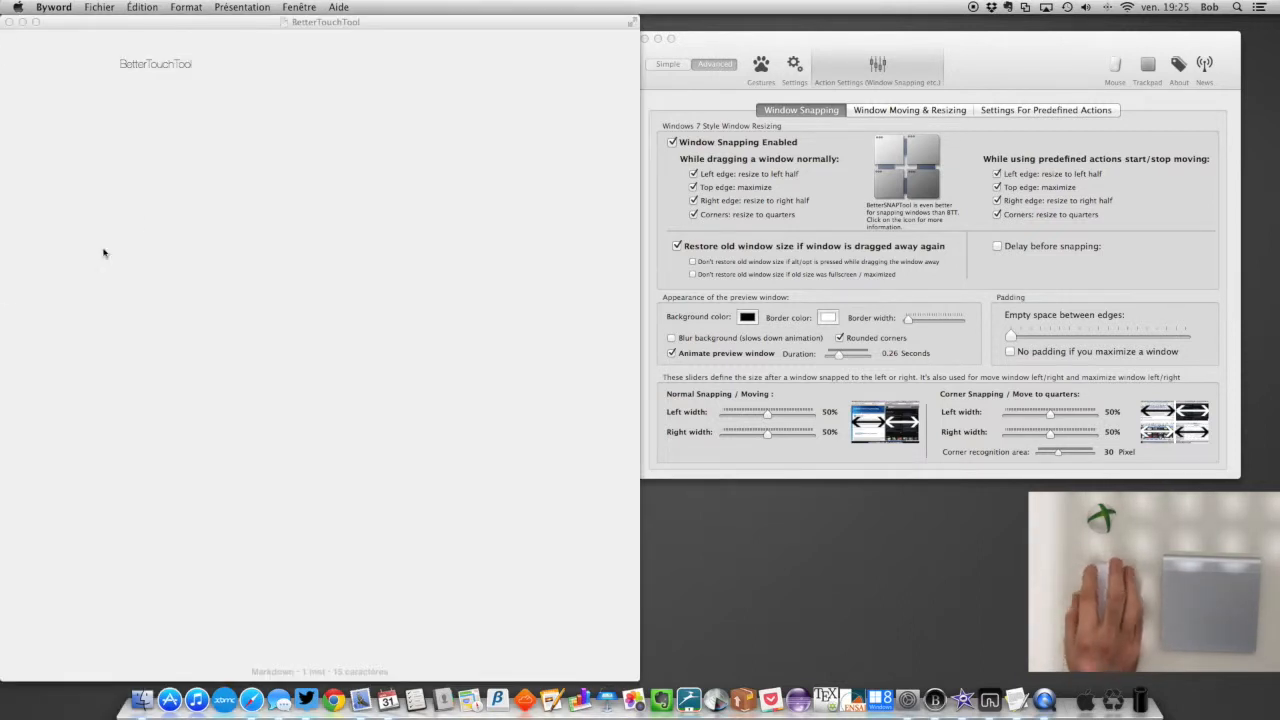
left_click_drag(280, 28, 4, 6)
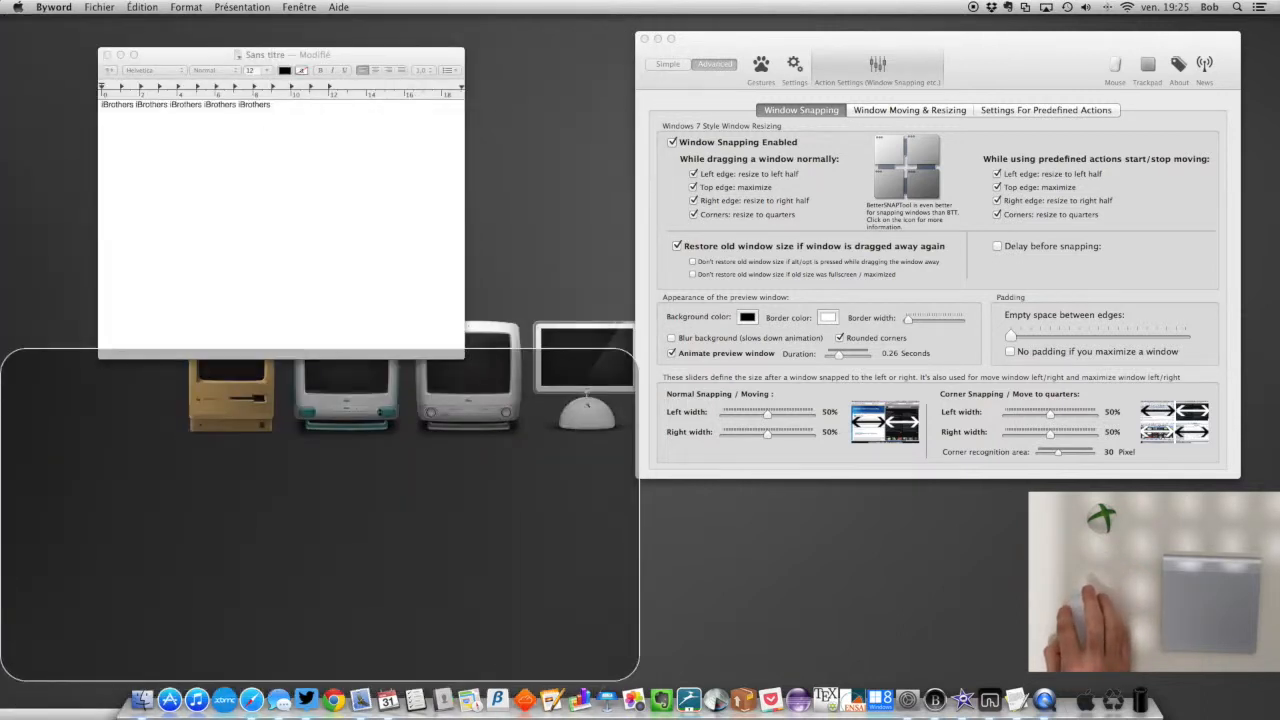
left_click_drag(3, 715, 2, 717)
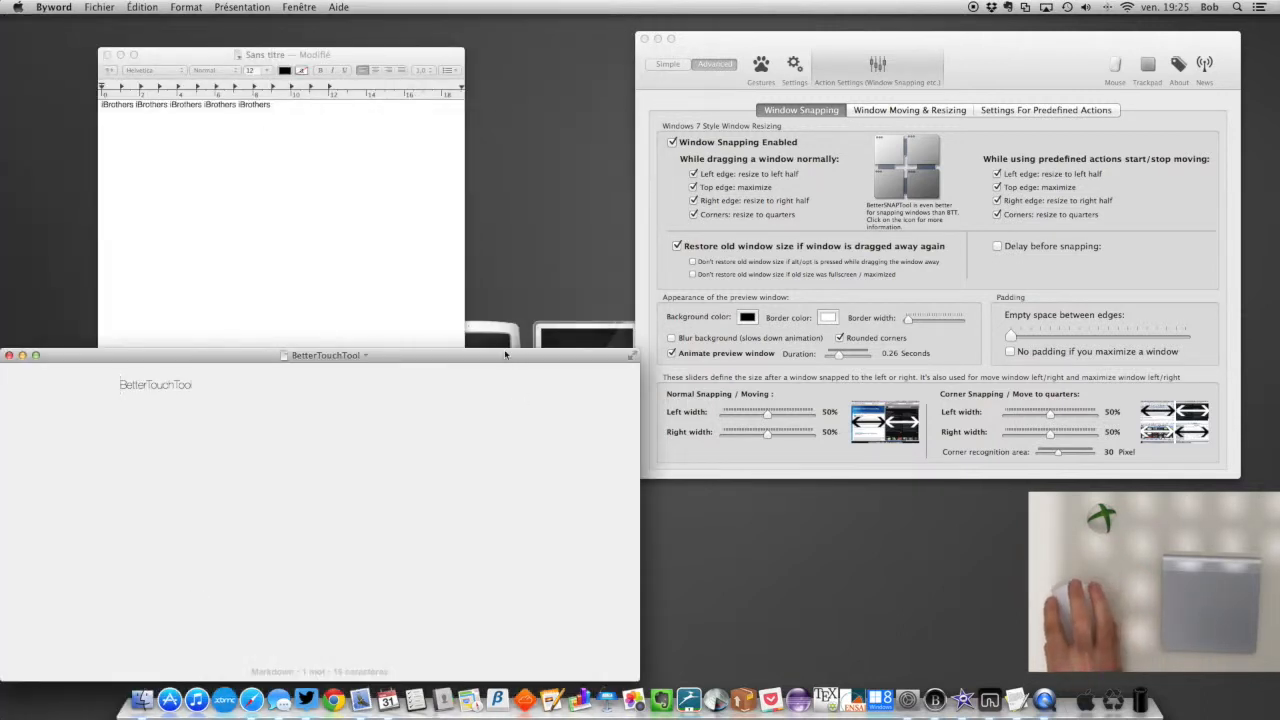
- Test snapping the Byword window at the right edge, maximized at the top edge, and finally in the upper-right quarter
left_click_drag(487, 359, 1275, 470)
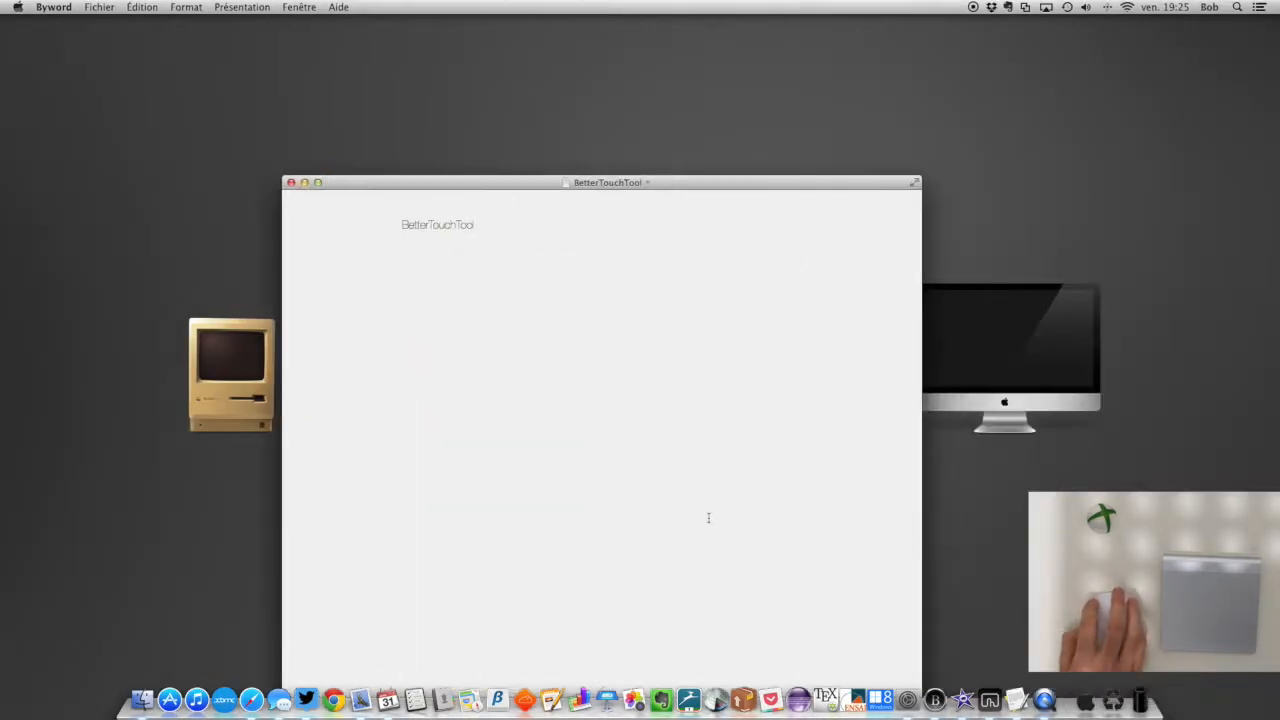
left_click_drag(708, 518, 1278, 718)
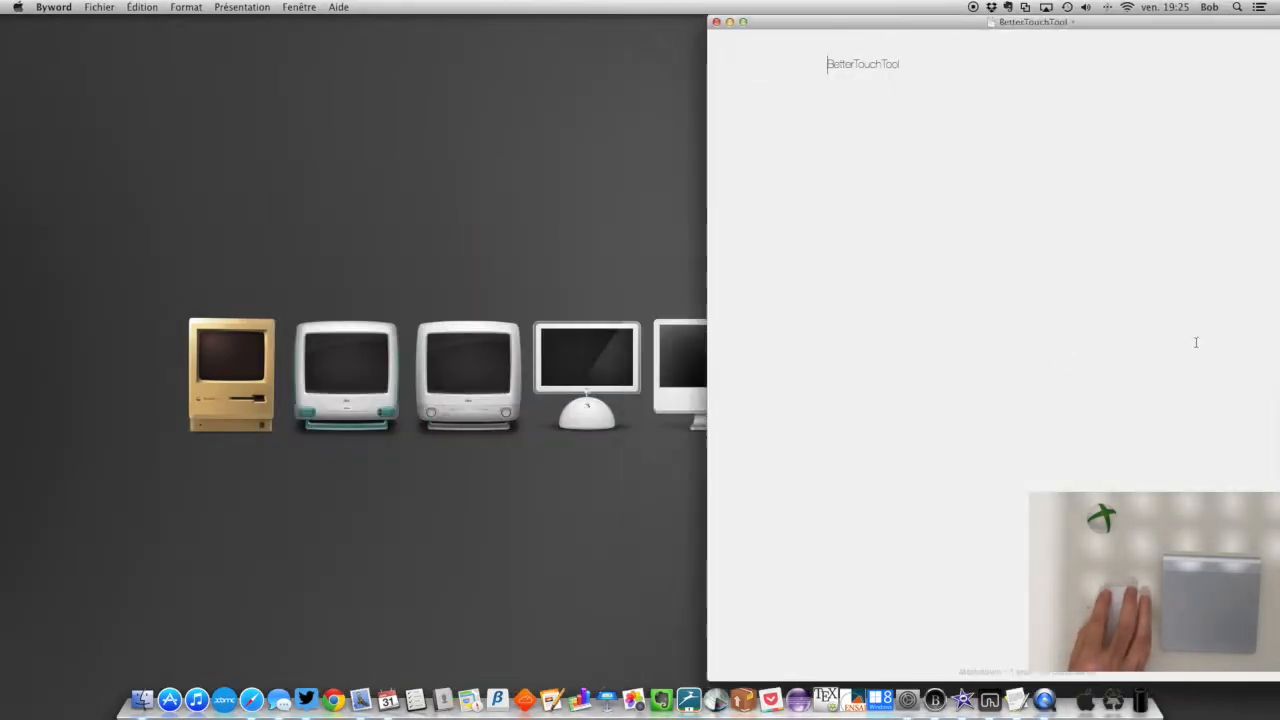
left_click_drag(1194, 343, 1278, 343)
left_click_drag(838, 25, 586, 2)
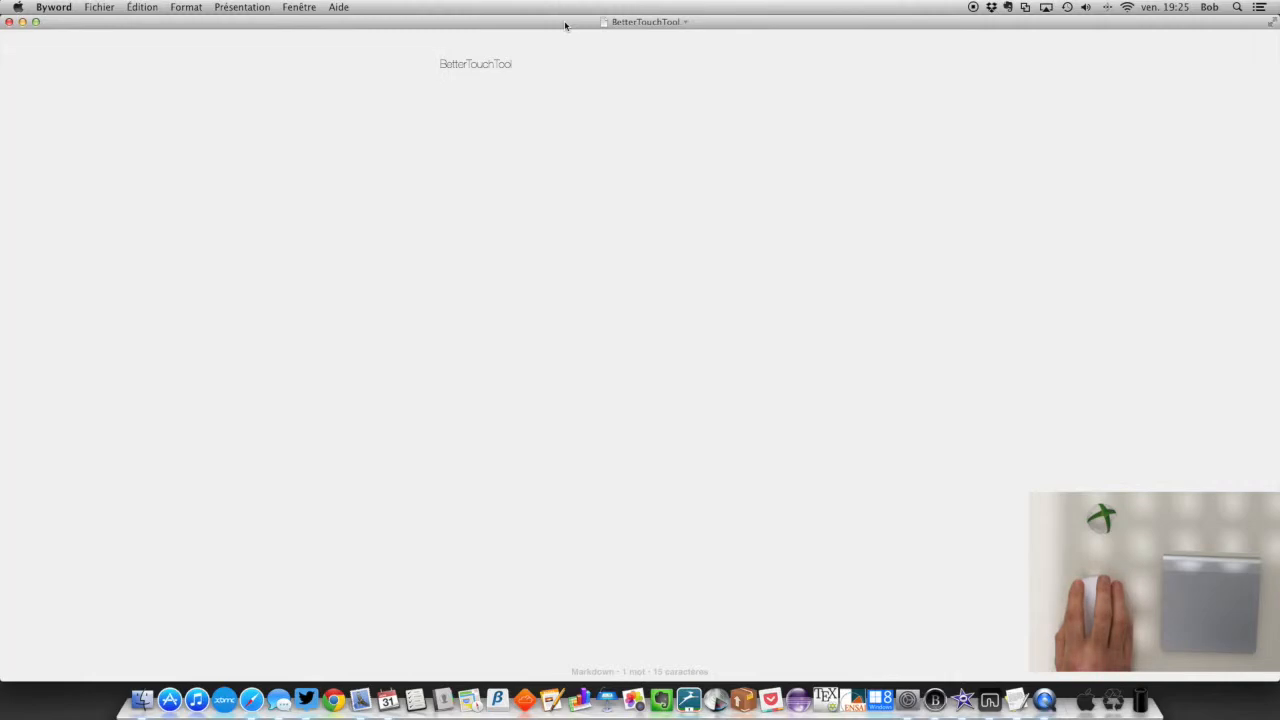
left_click_drag(565, 25, 1278, 2)
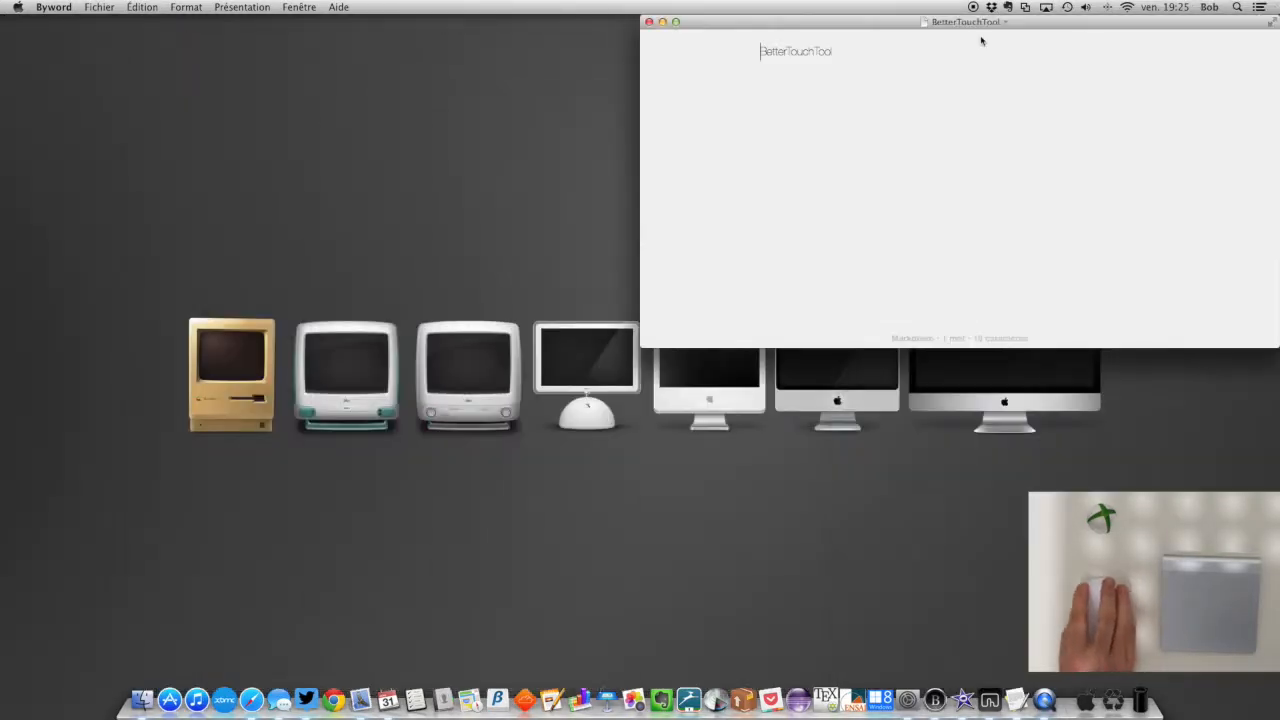
- Return to the desktop with BetterTouchTool, and snap the TextEdit window to the left half followed by the upper-left quarter
key("ctrl+Left")
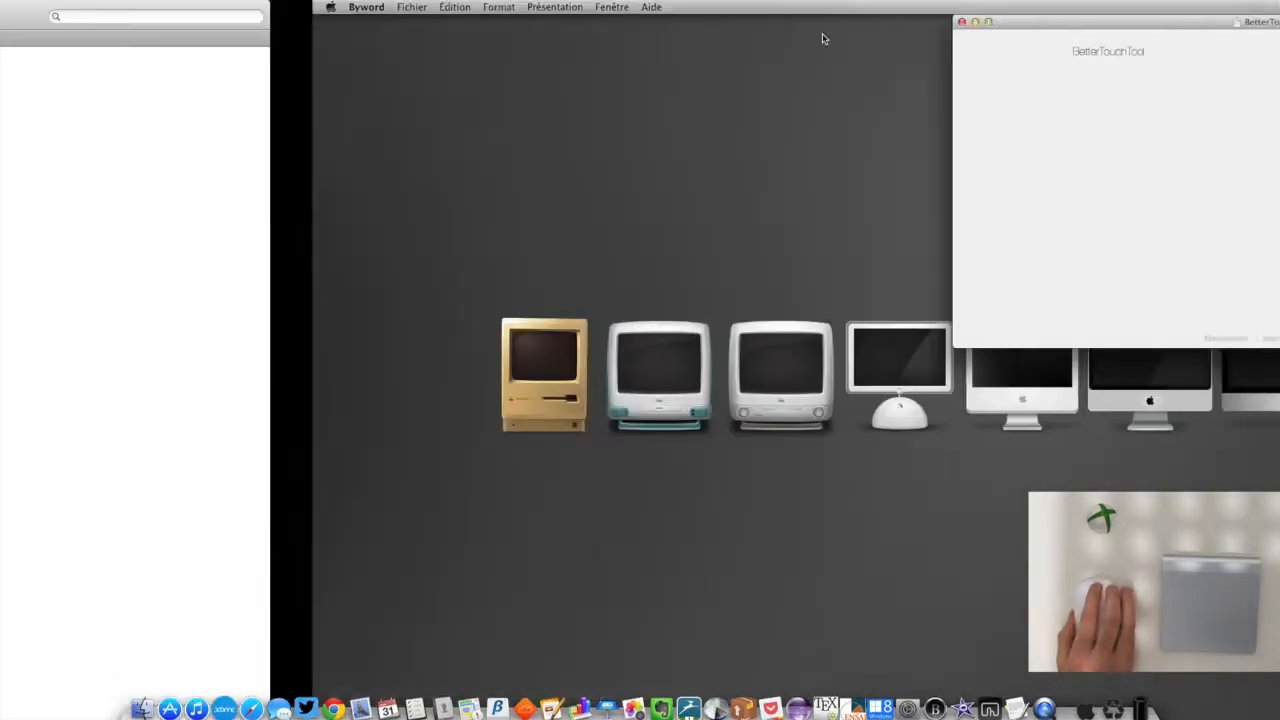
key("ctrl+Left")
key("ctrl+Left")
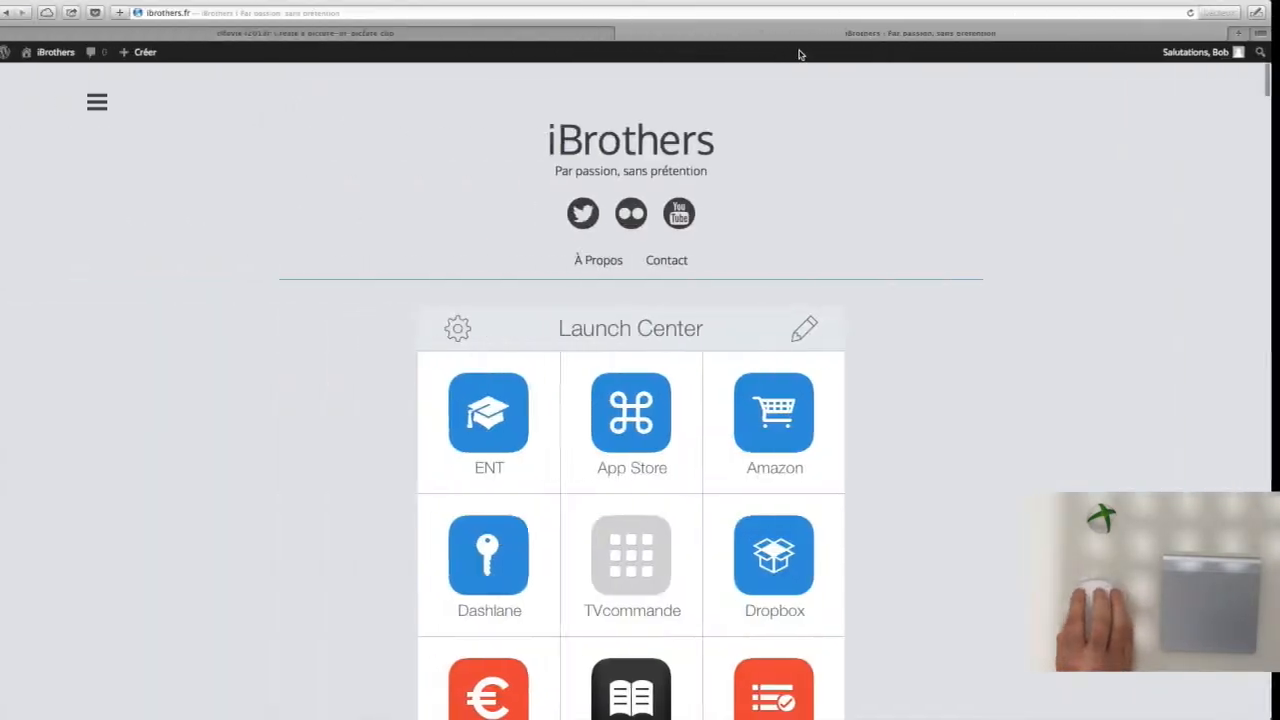
key("ctrl+Left")
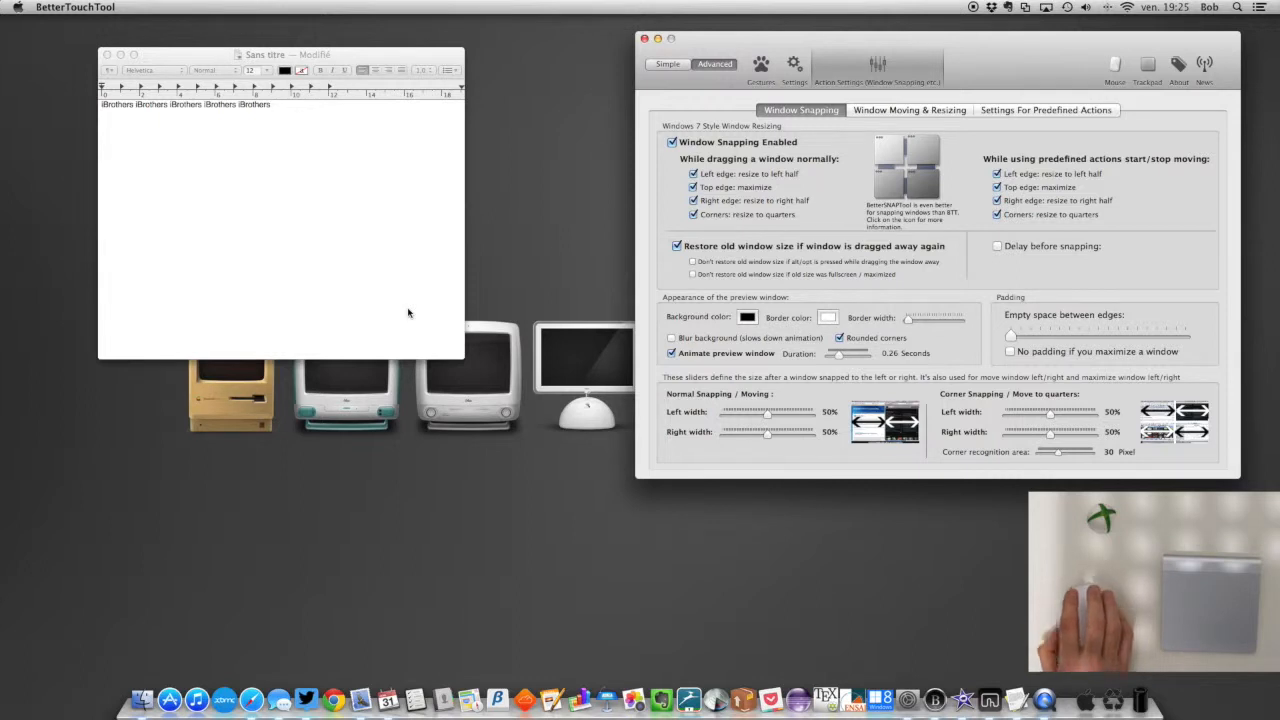
left_click_drag(391, 56, 3, 60)
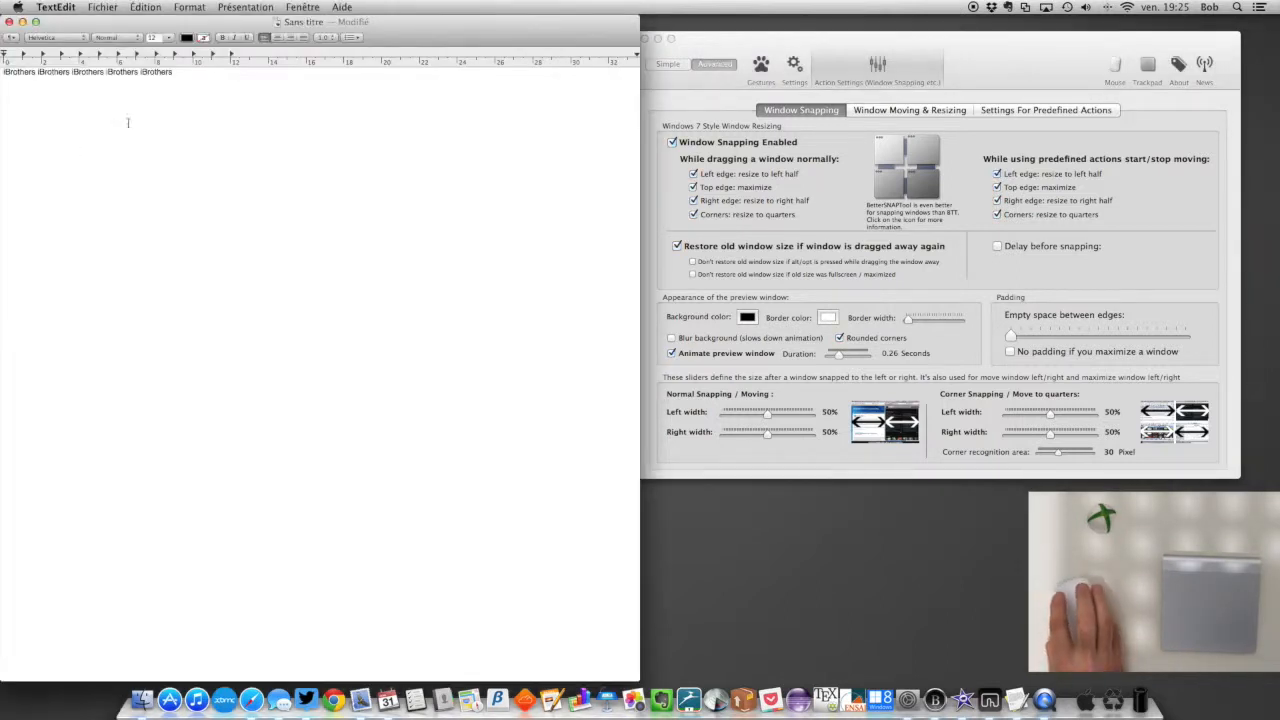
left_click_drag(392, 18, 1, 1)
- Open Finder and Brisk, snapping Finder to the right half, Brisk to the left half, and Finder to the upper-right quarter
left_click(142, 699)
left_click_drag(615, 27, 1278, 446)
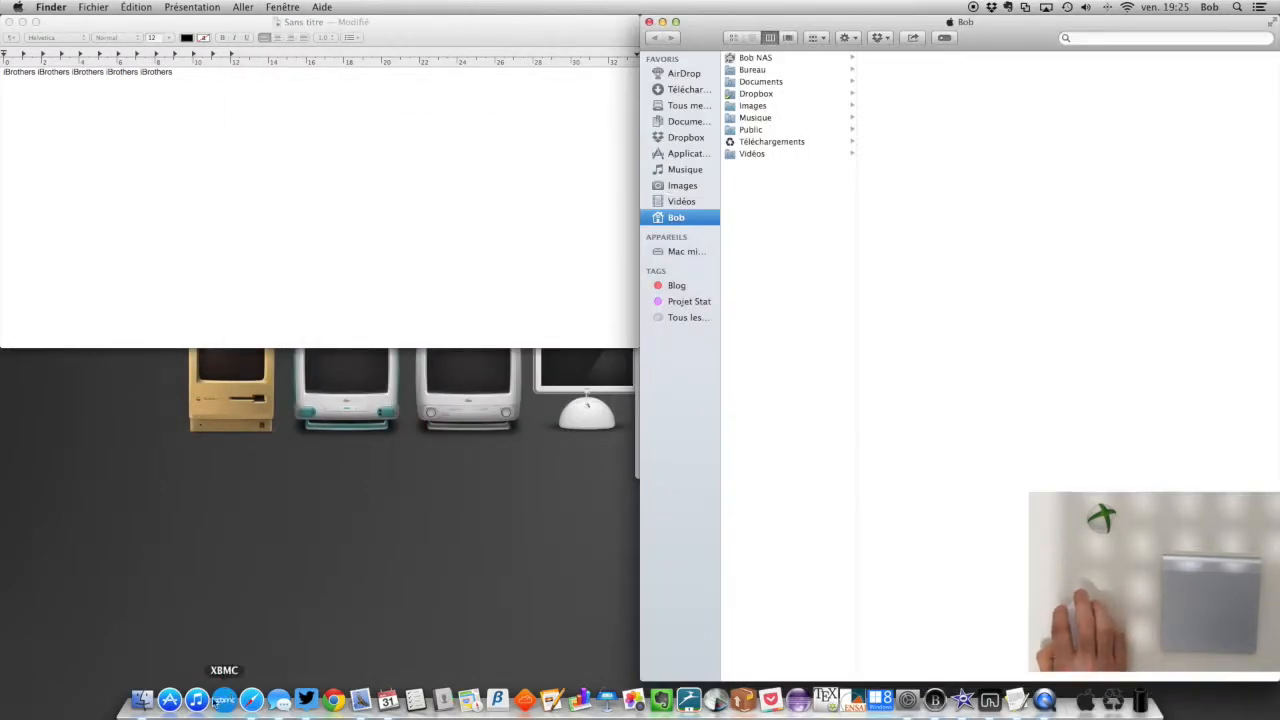
left_click(497, 700)
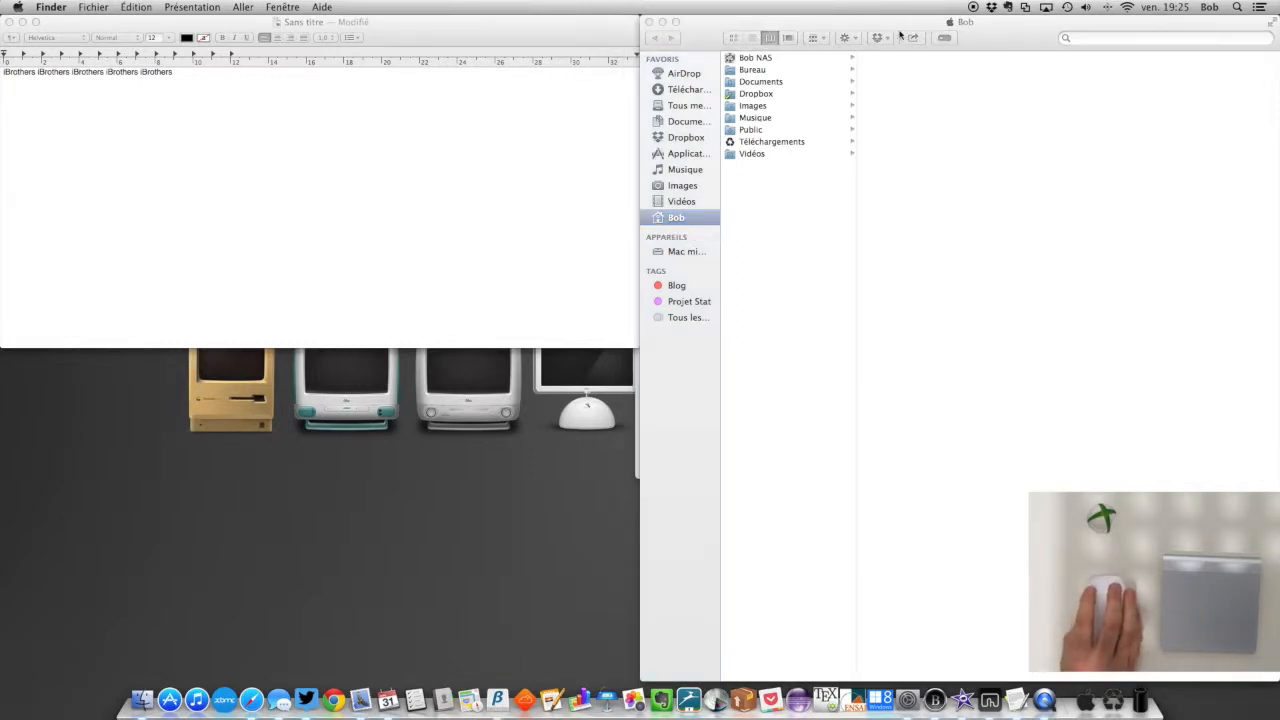
left_click_drag(543, 214, 2, 300)
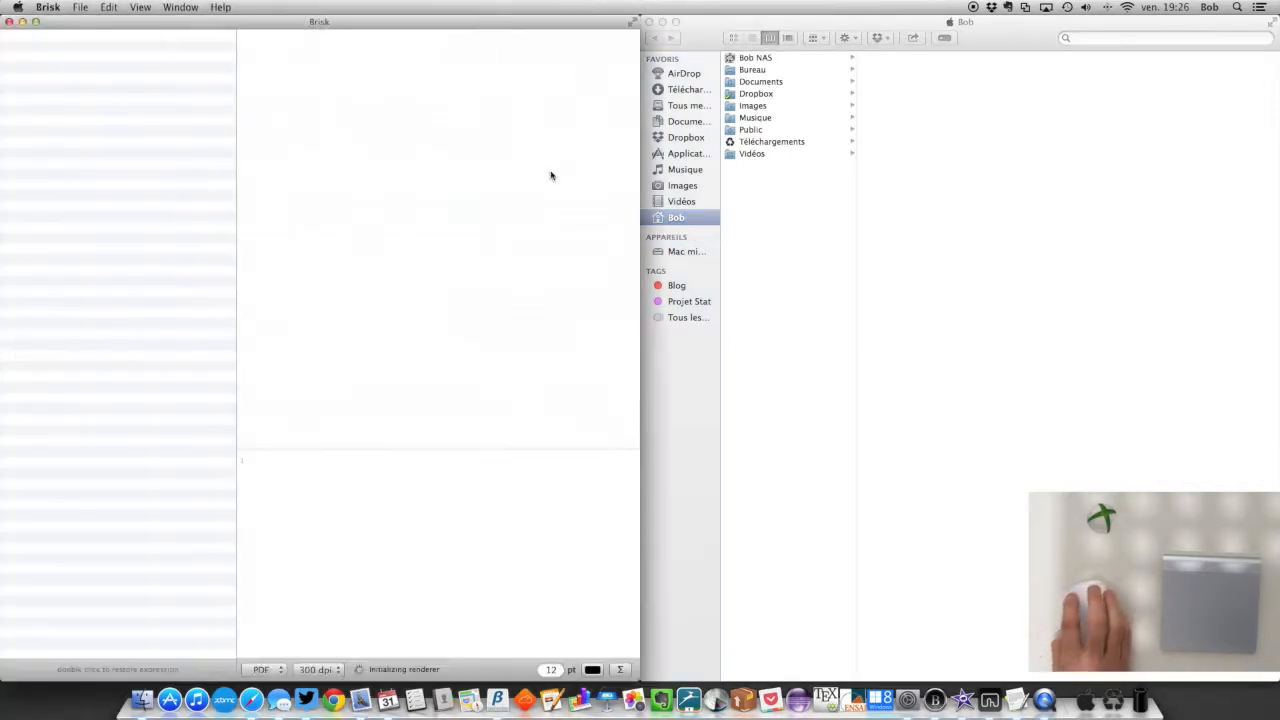
left_click_drag(950, 33, 1279, 1)
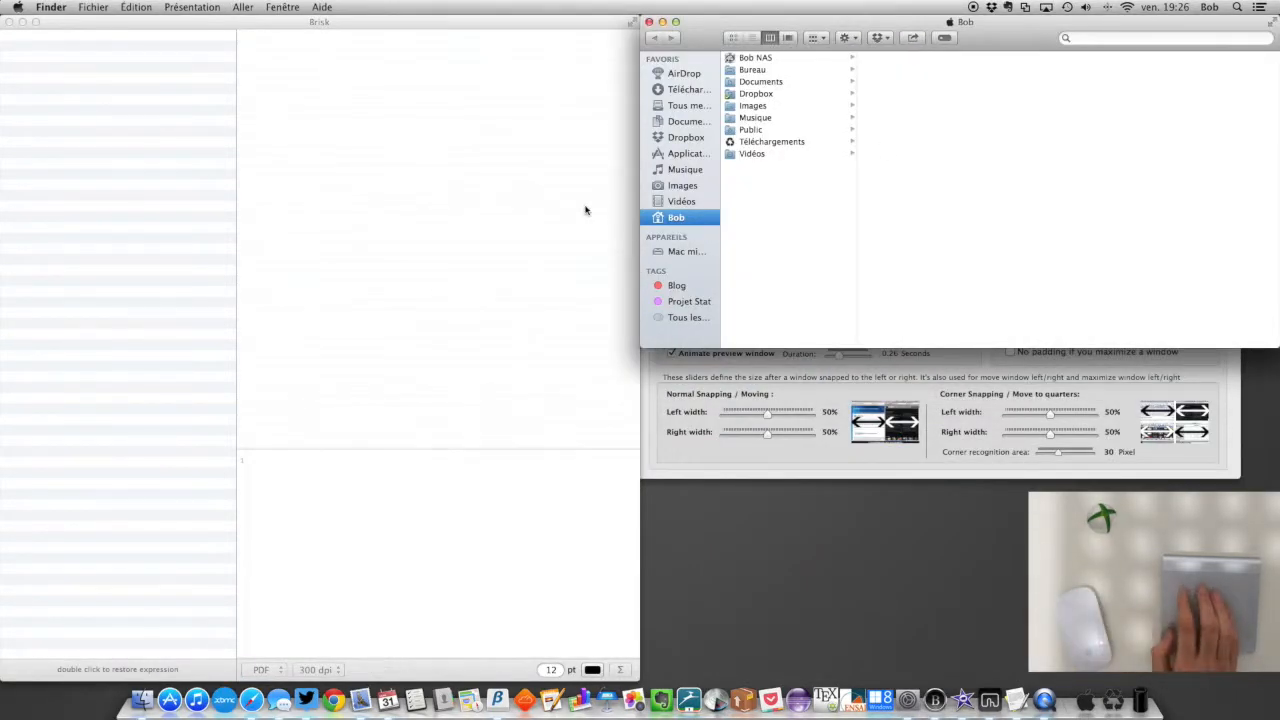
- Bring the TextEdit window forward through Mission Control and snap it to the lower-right quarter
key("ctrl+Up")
left_click(326, 203)
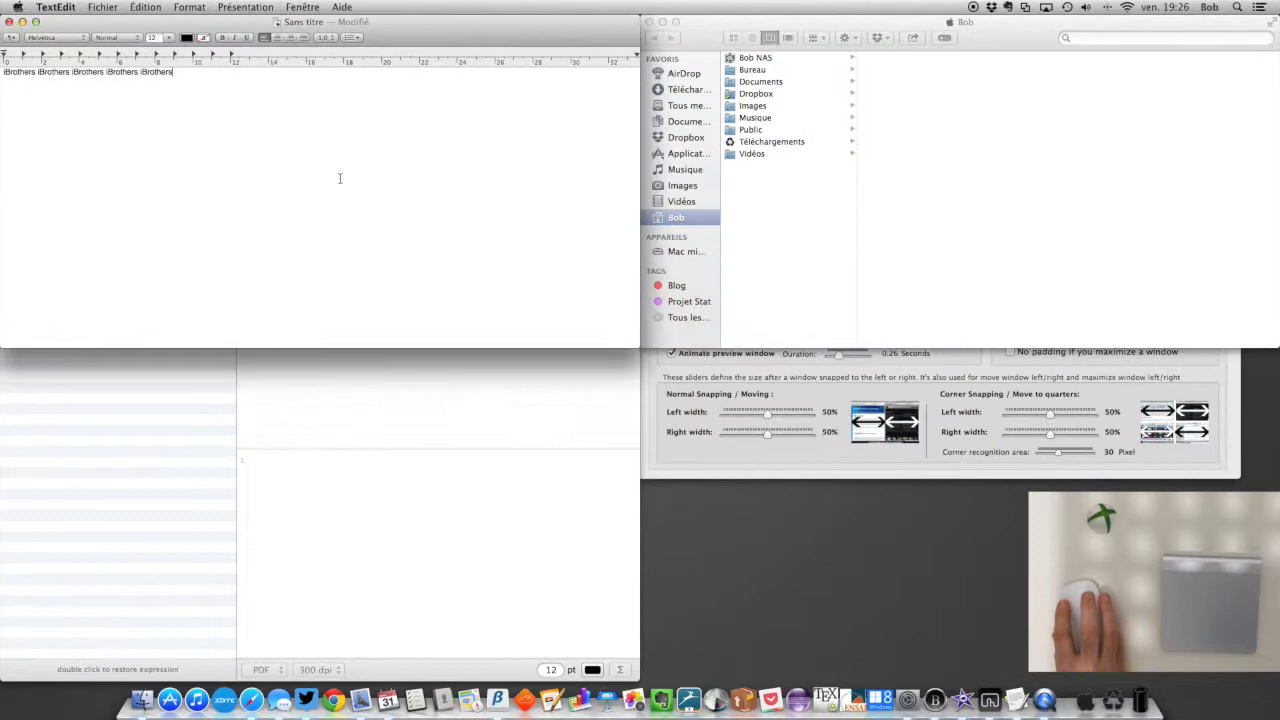
left_click_drag(405, 22, 1279, 719)
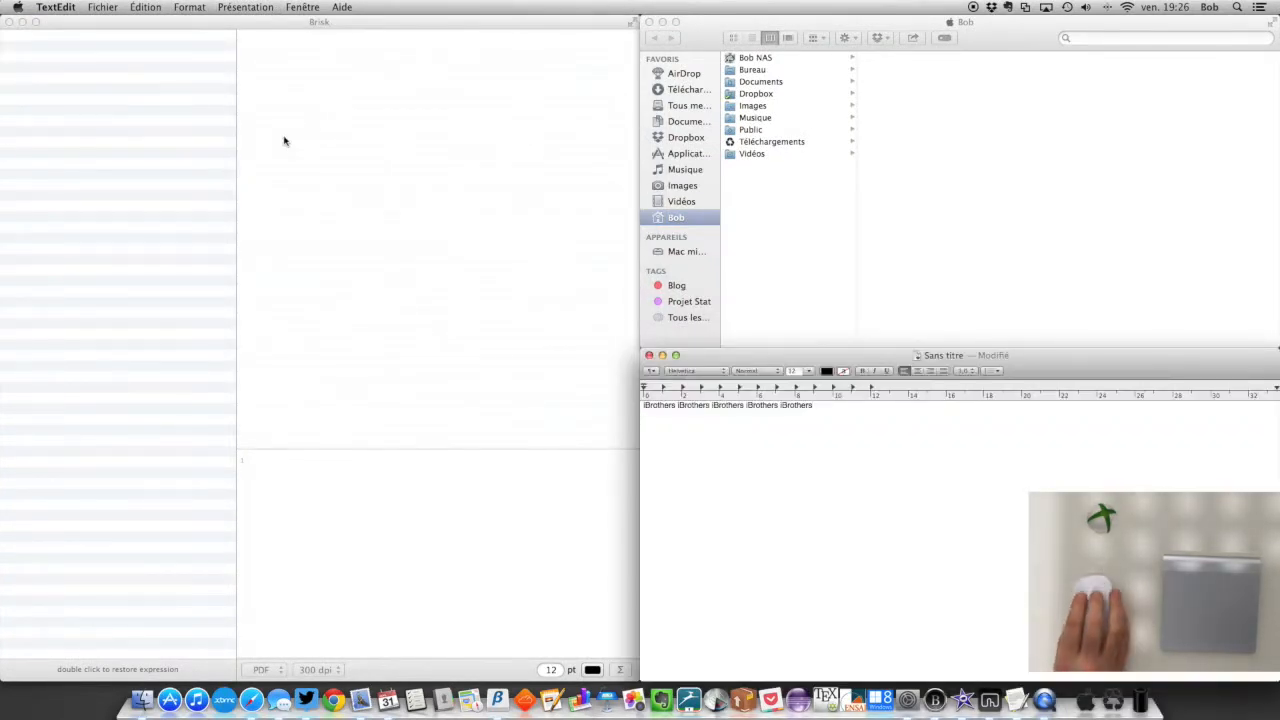
- Minimize the TextEdit, Brisk, Finder and BetterTouchTool windows to clear the desktop
key("super+m")
key("super+m")
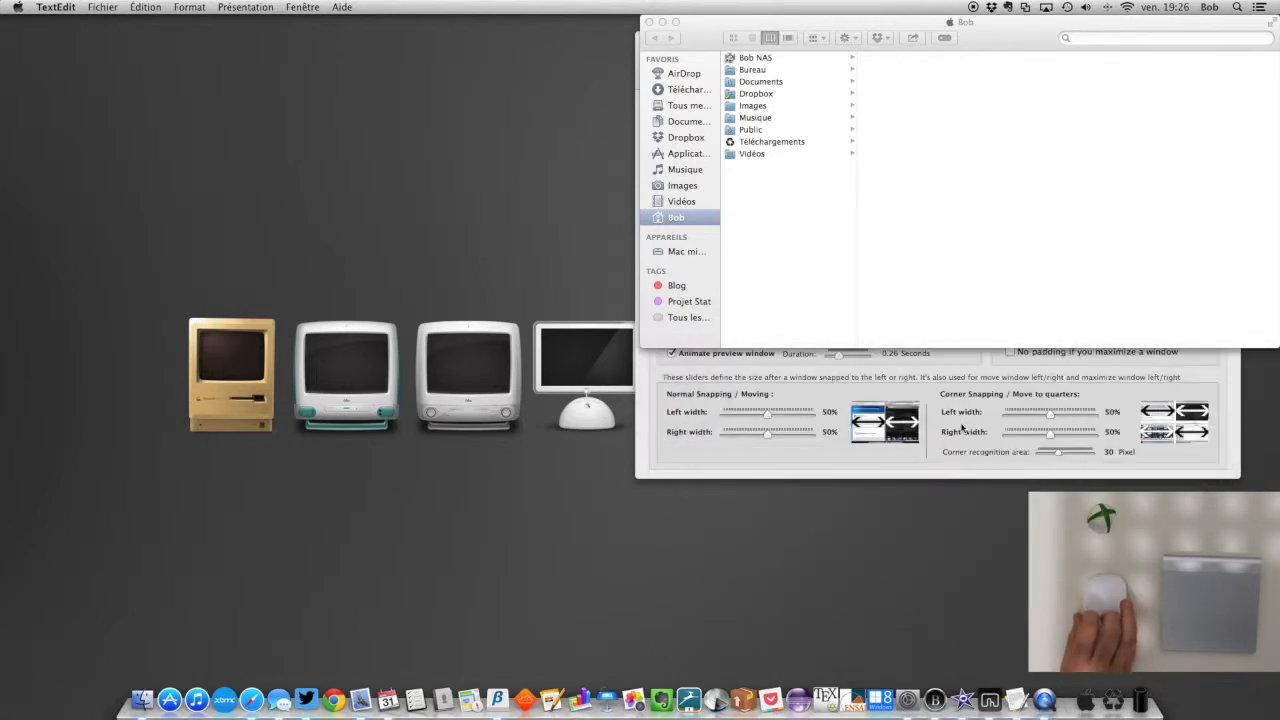
key("super+m")
key("super+m")
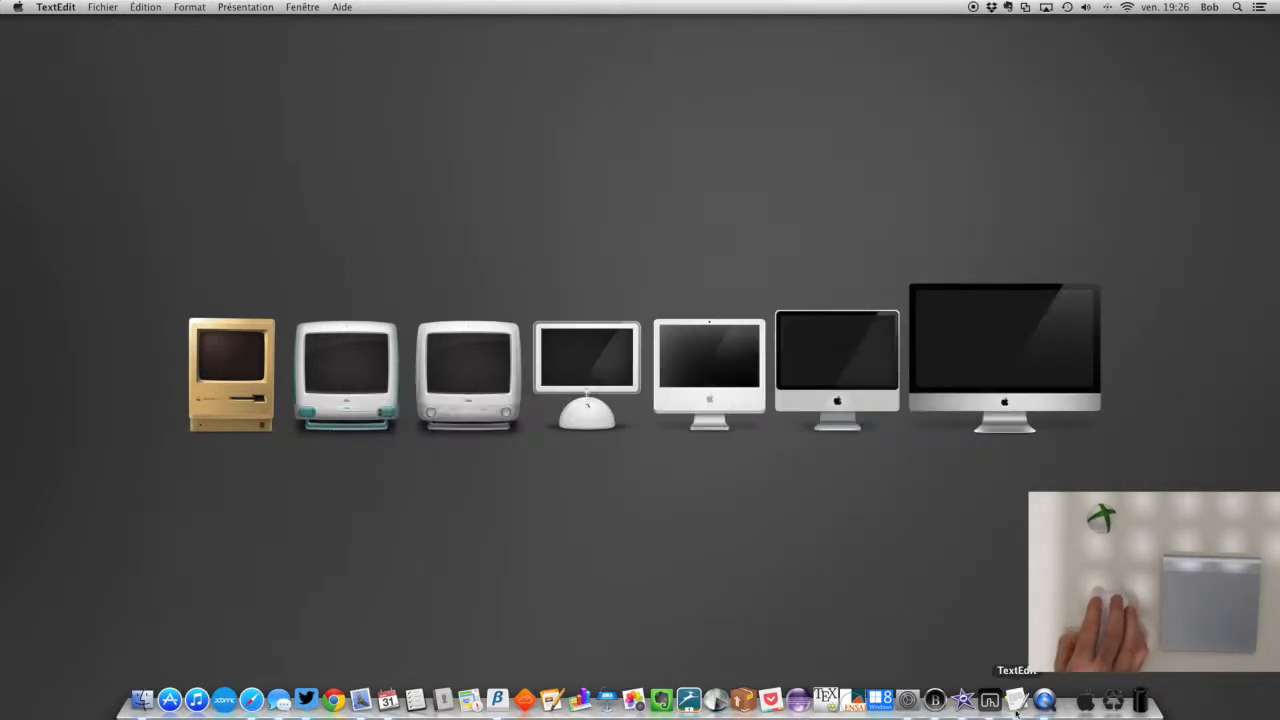
- Reopen BetterTouchTool, view the general mouse settings, and return to the Magic Mouse gestures for Safari
left_click(990, 700)
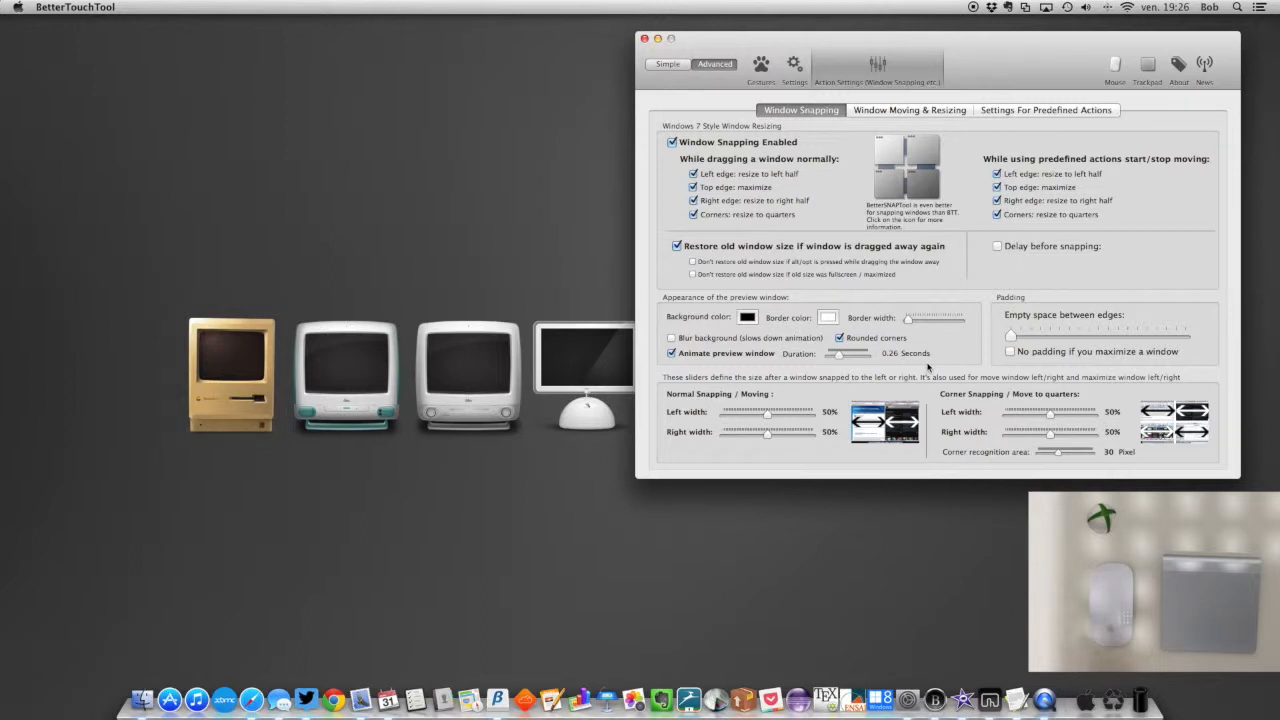
left_click(1114, 66)
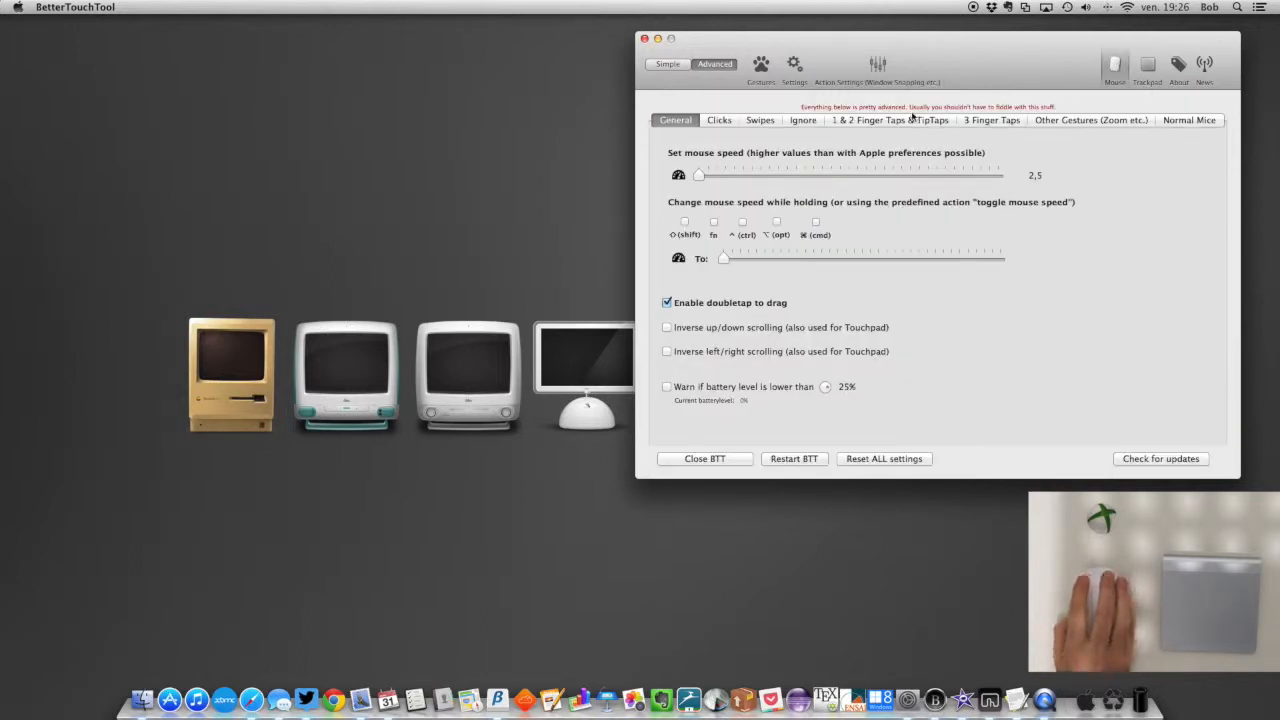
left_click(764, 66)
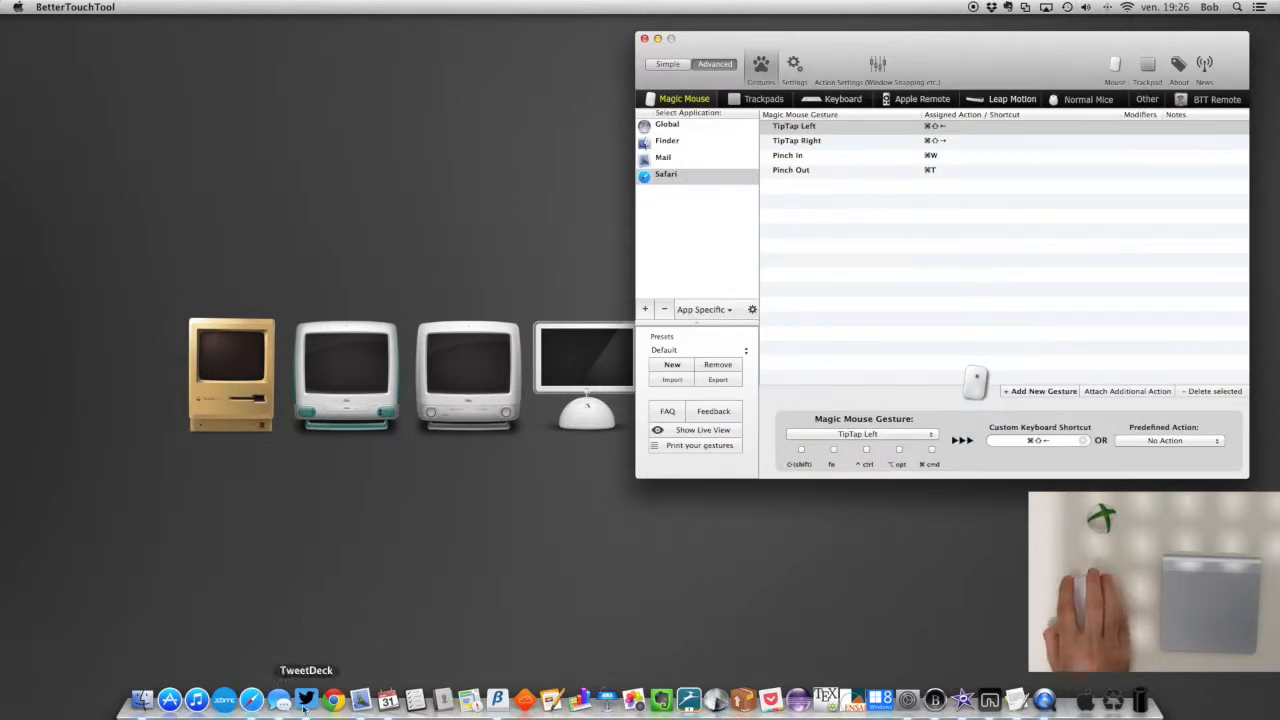